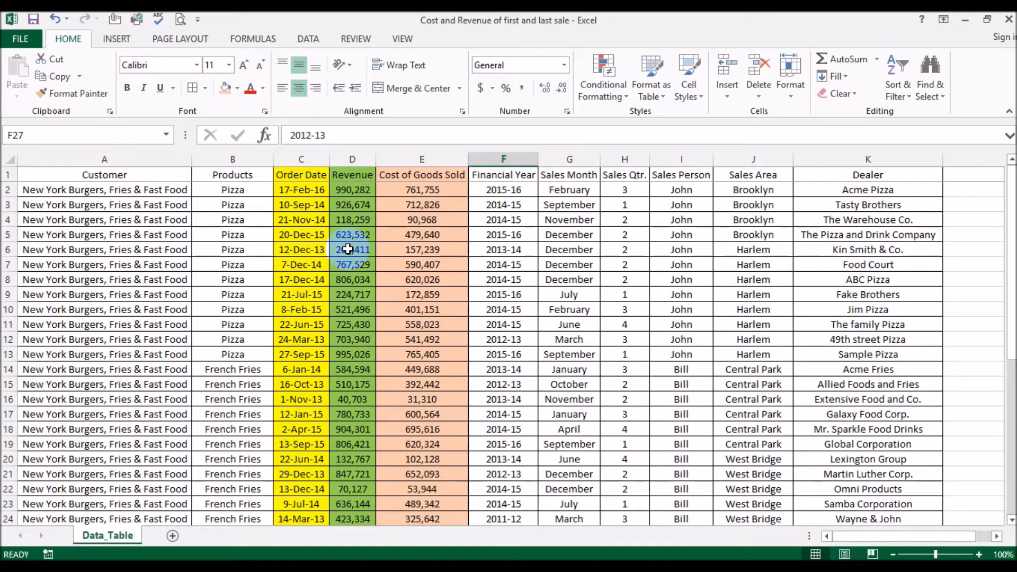
Calculate the earliest order date in cell L2 with the formula =MIN(C:C)
click(399, 159)
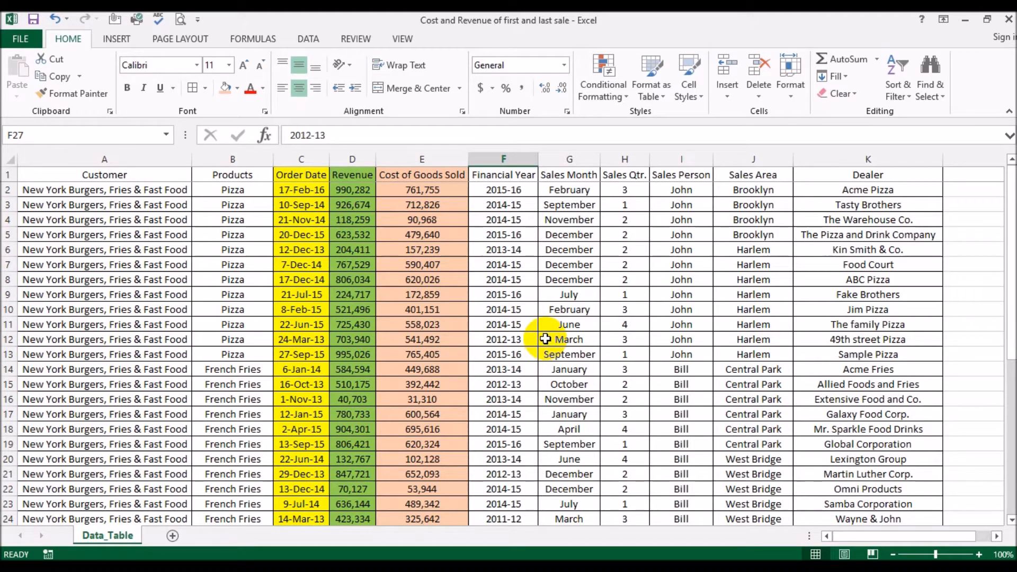
click(997, 536)
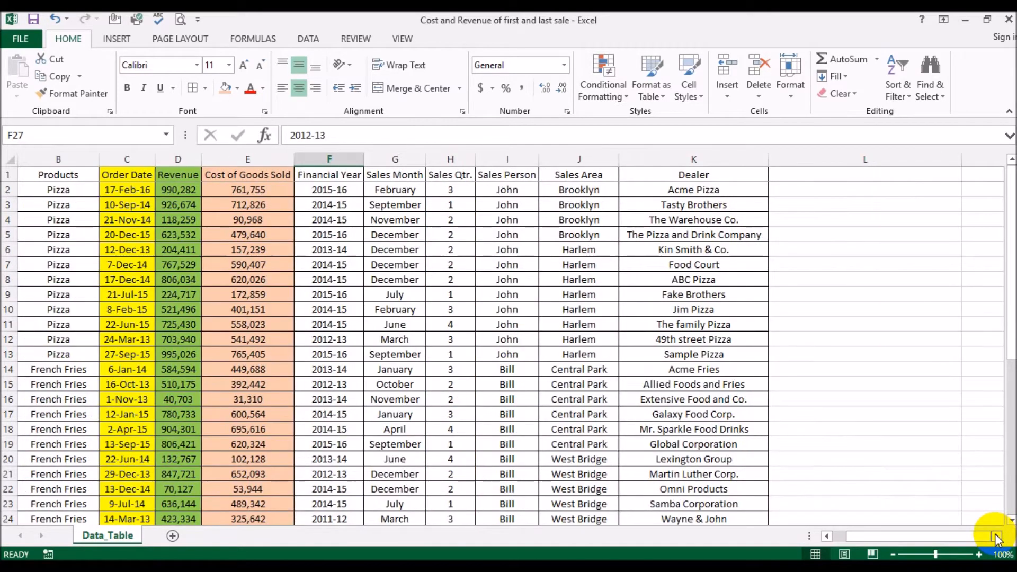
click(829, 194)
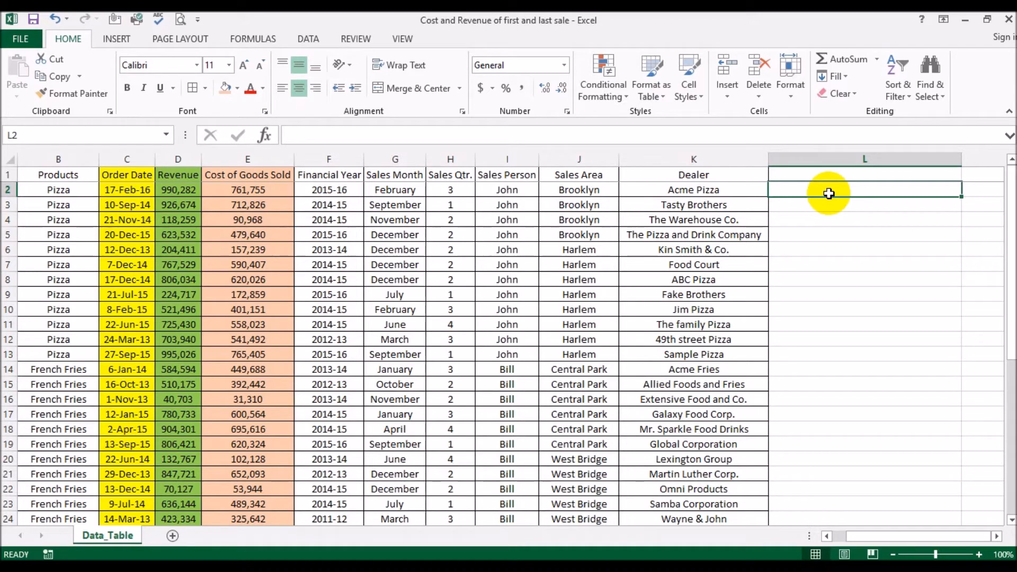
text(=)
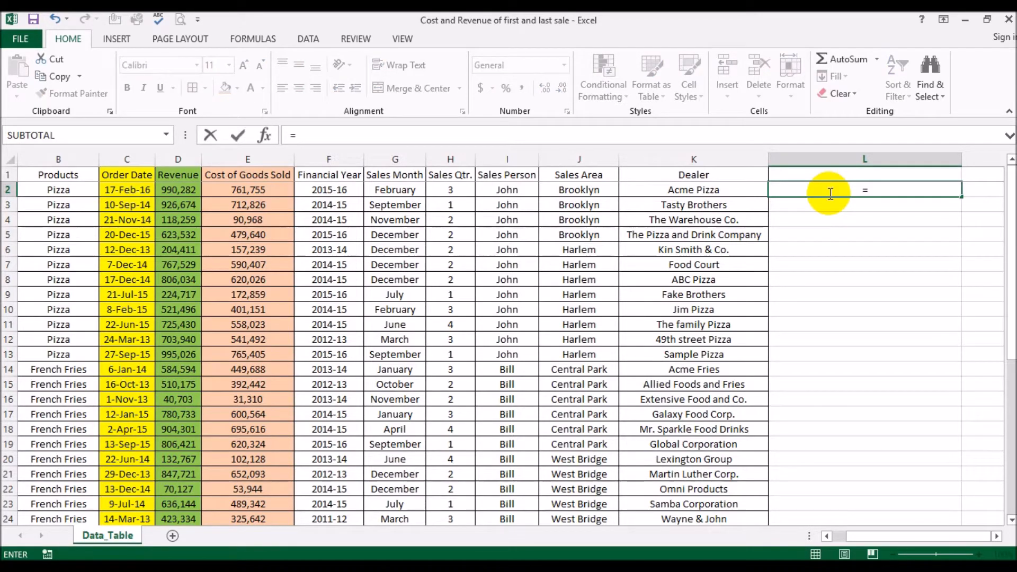
text(min()
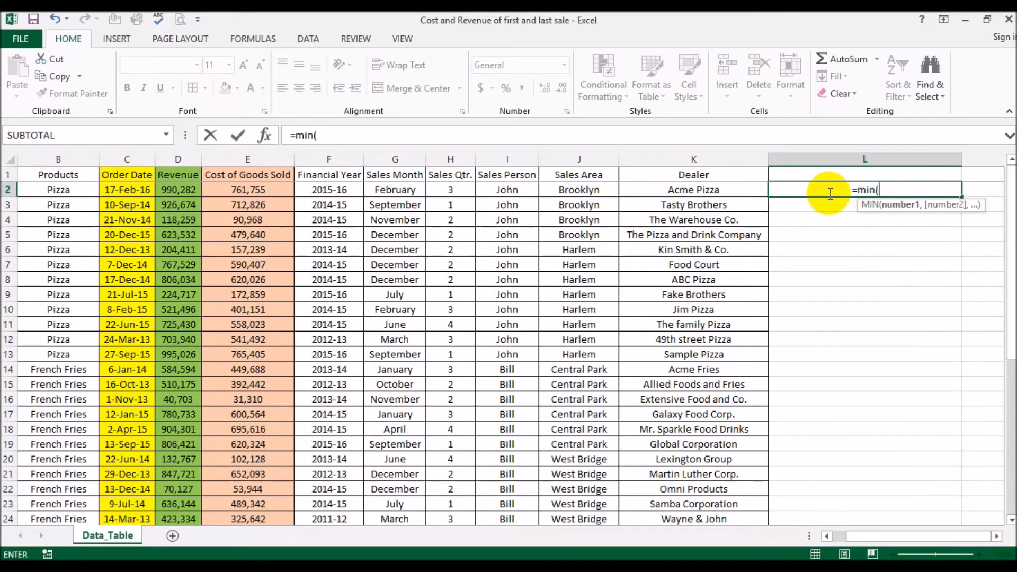
click(124, 158)
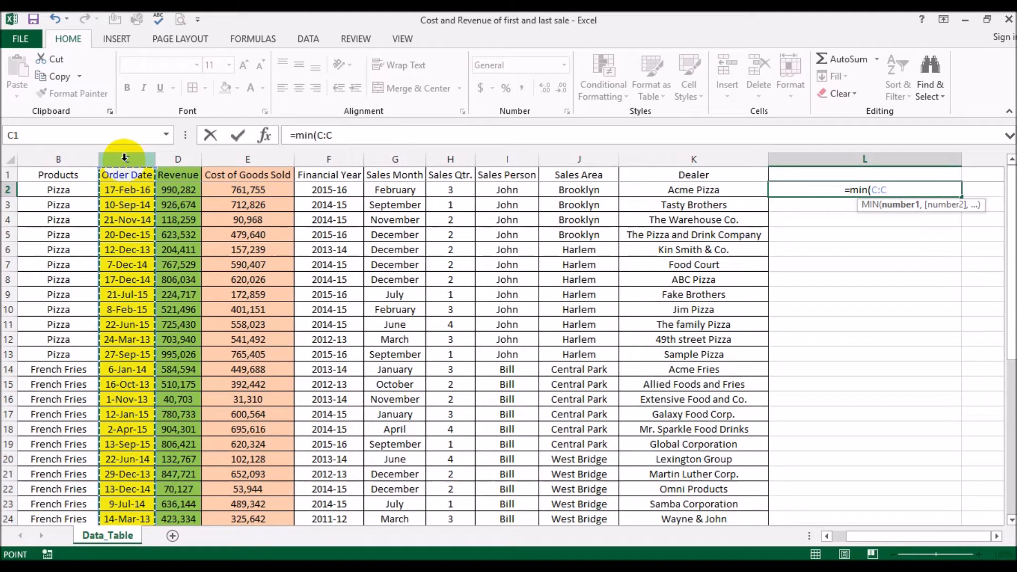
text())
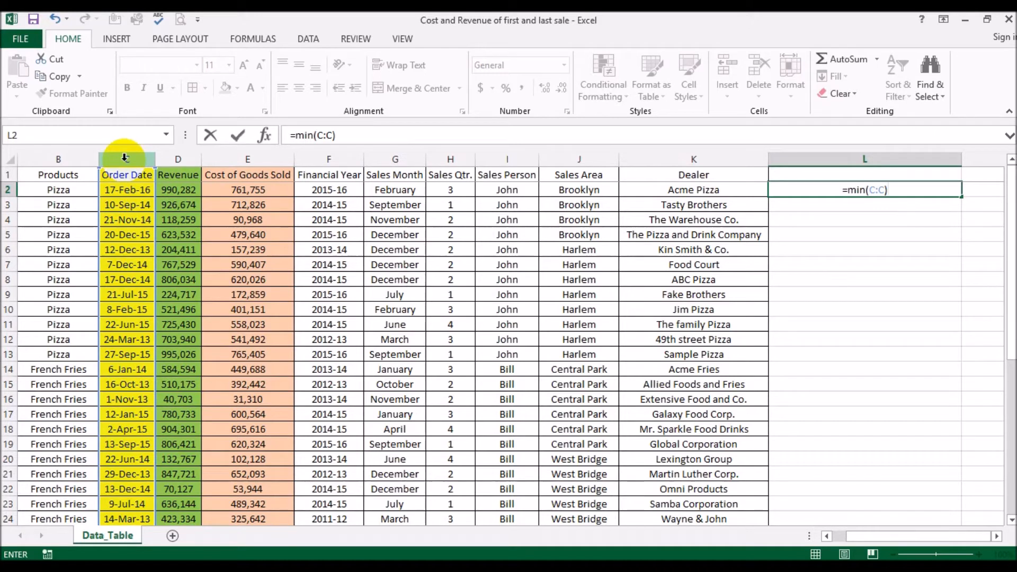
key(Return)
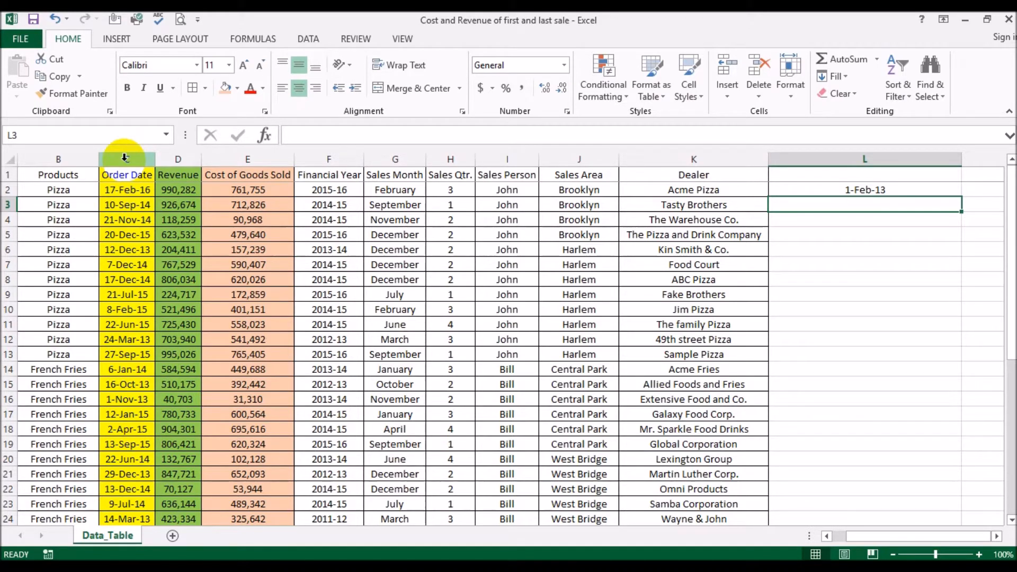
Calculate the latest order date in cell L3 with the formula =MAX(C:C)
text(=max()
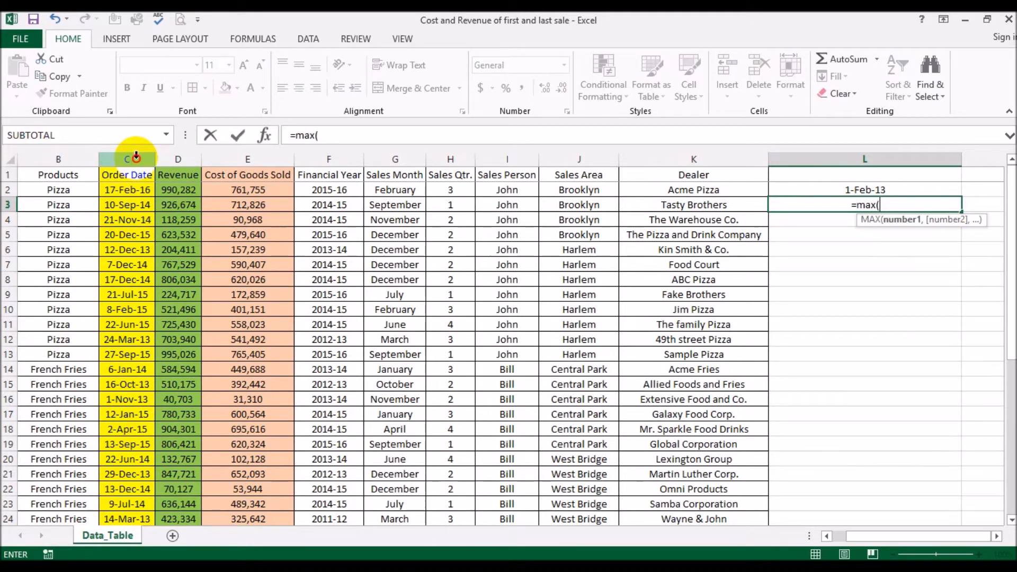
click(136, 157)
text())
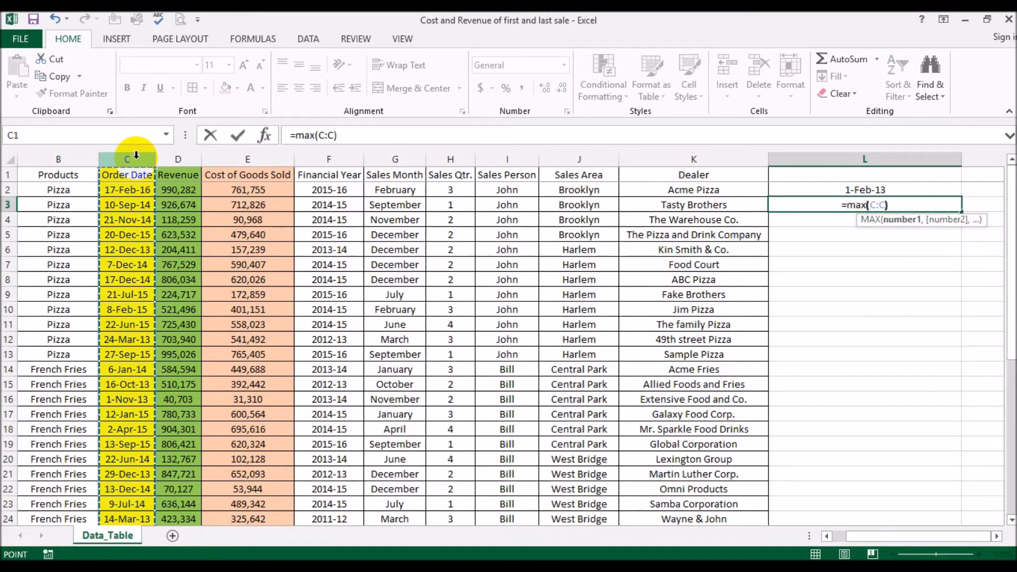
key(Return)
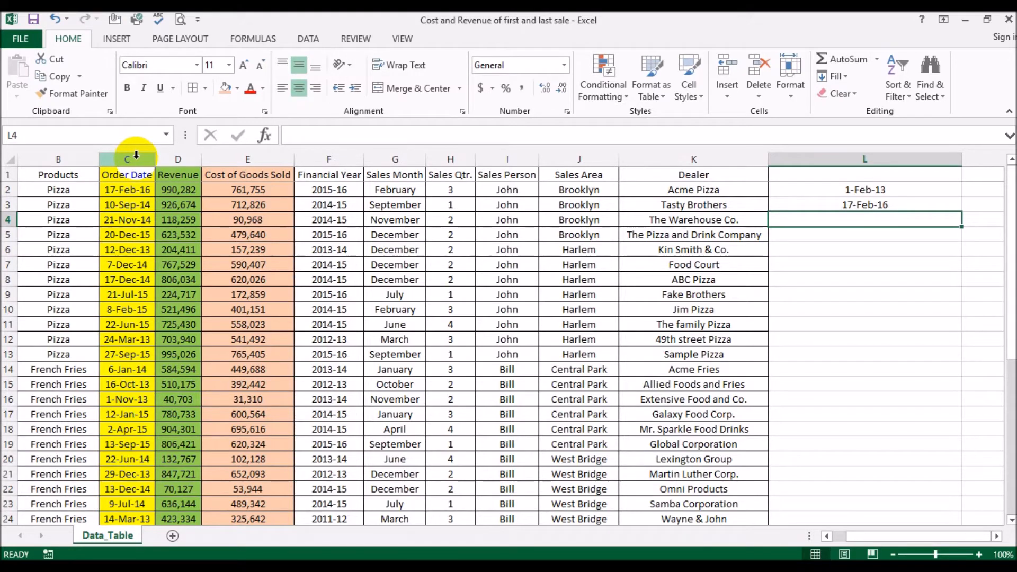
Calculate the revenue of the first sale date in cell L6 with the formula =SUMIFS(D:D,C:C,MIN(C:C))
key(Down)
key(Down)
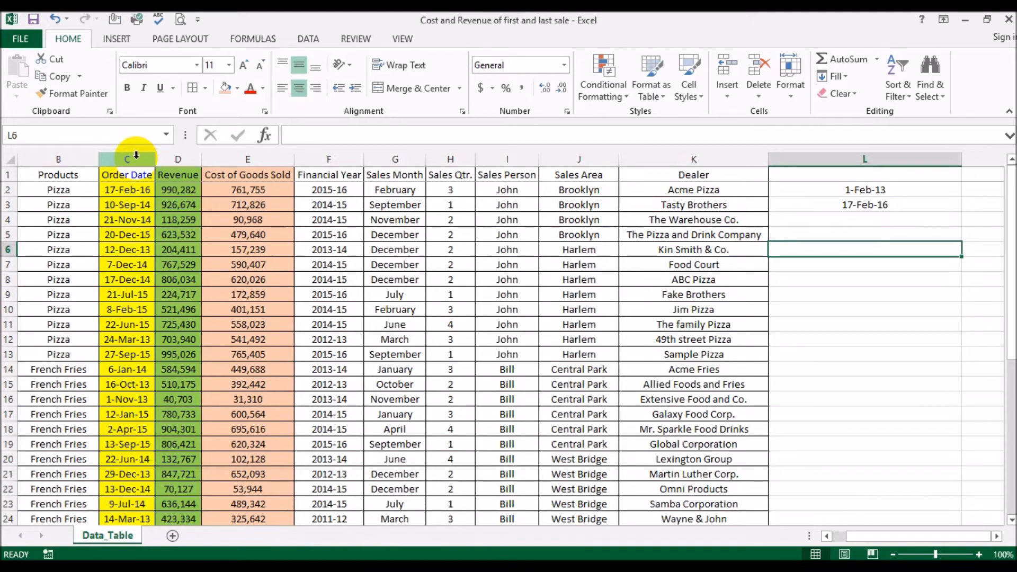
text(=)
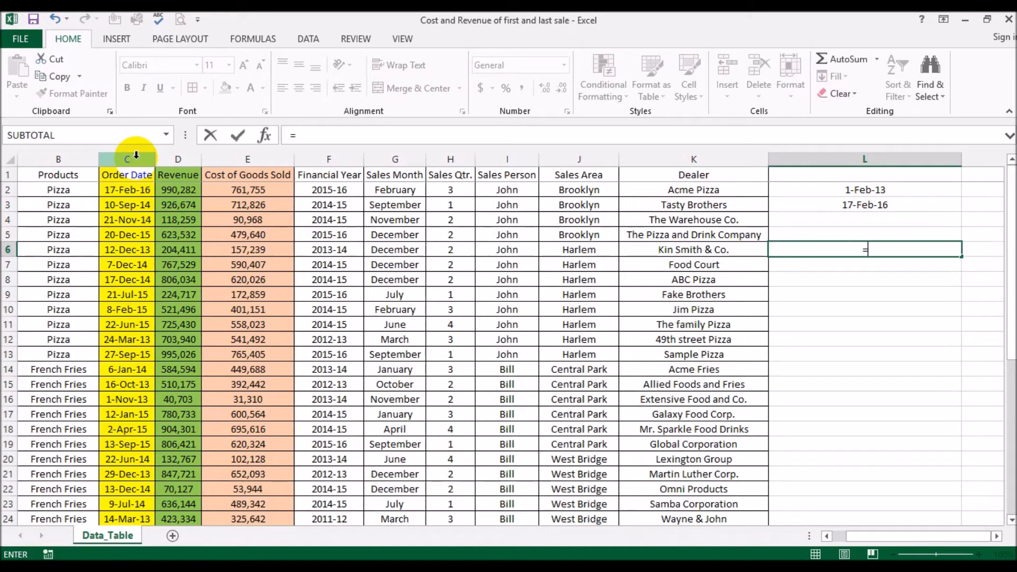
text(sumifs()
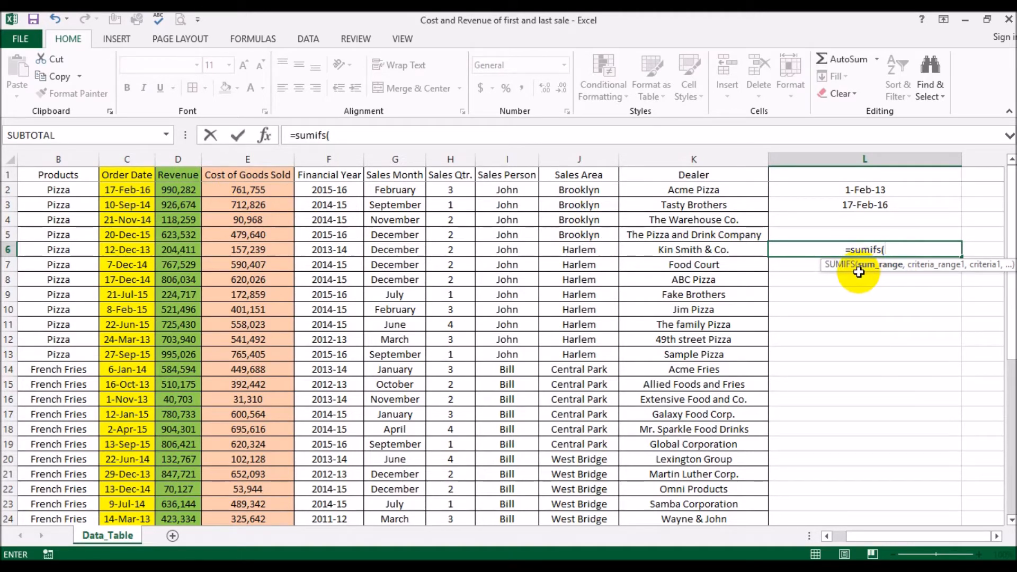
click(177, 158)
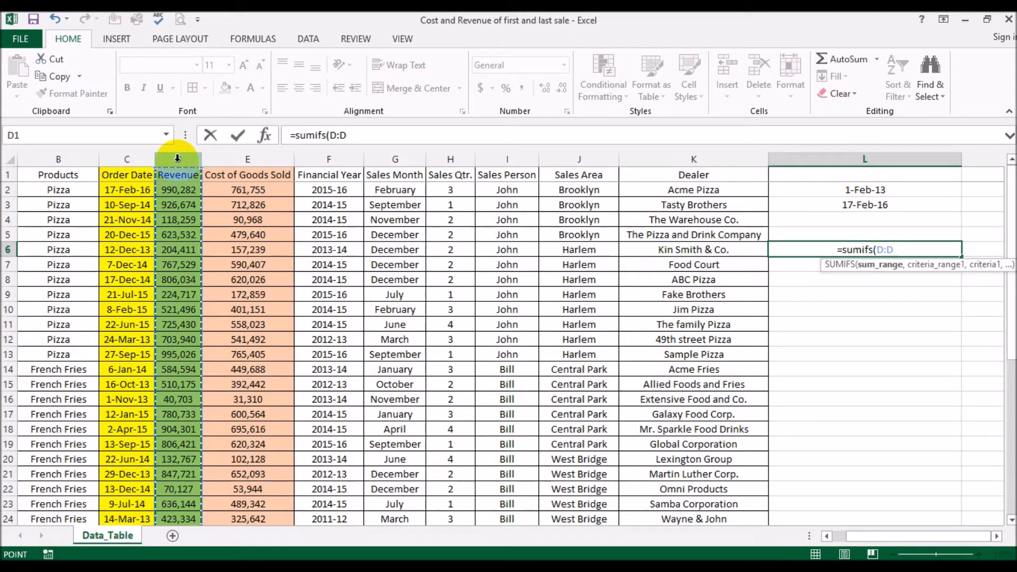
text(,)
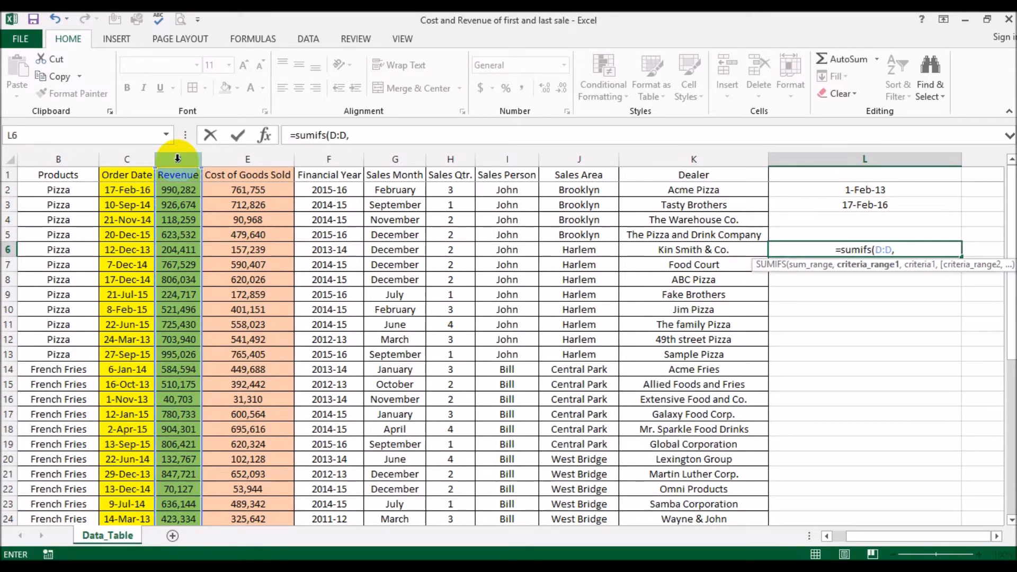
click(139, 158)
text(,)
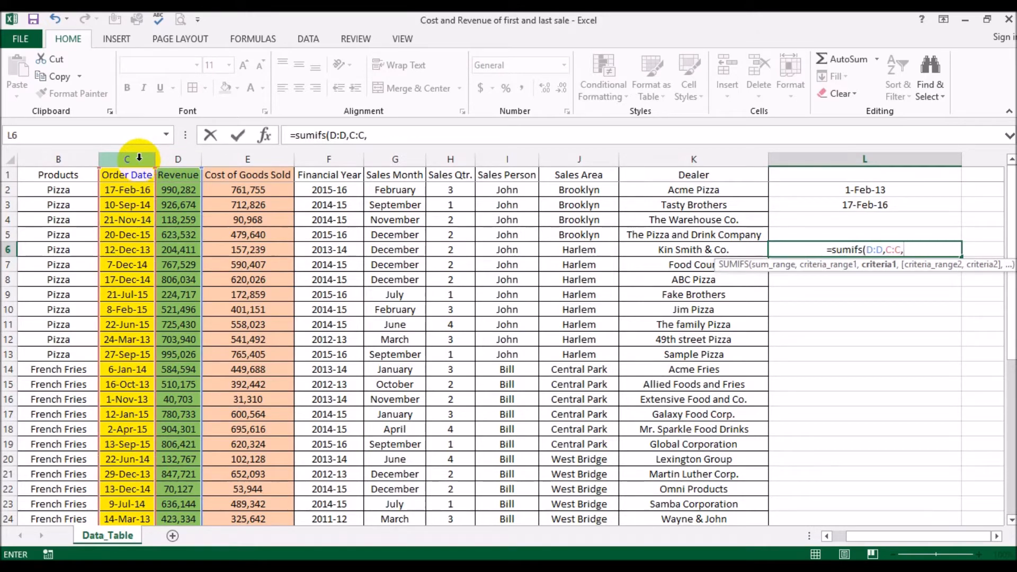
text(min()
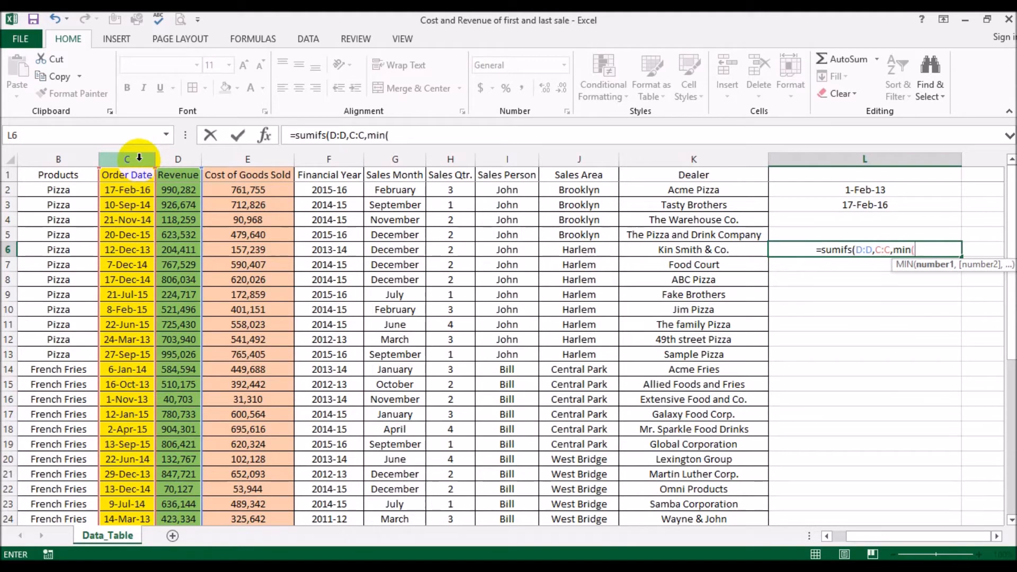
click(138, 157)
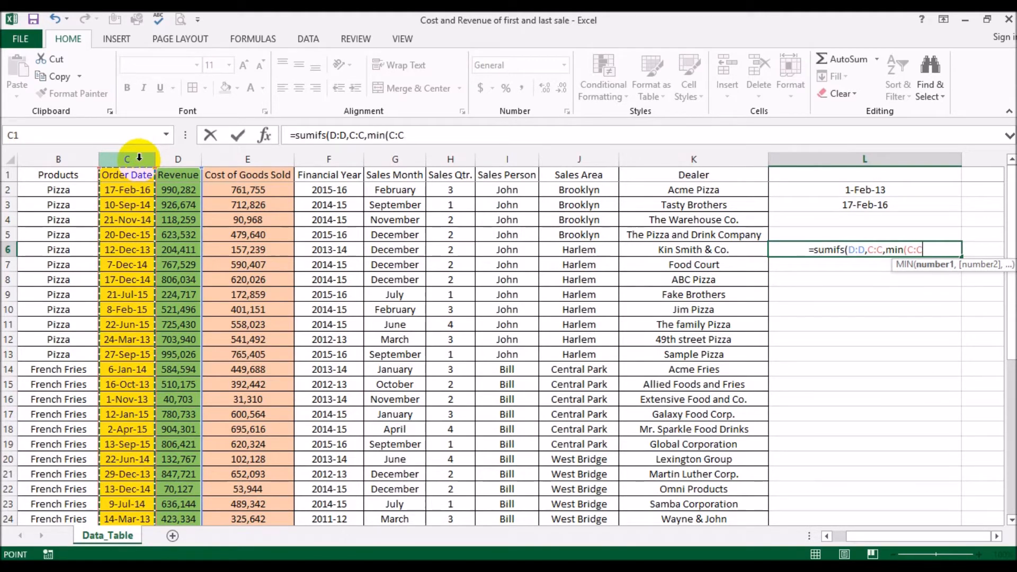
text()))
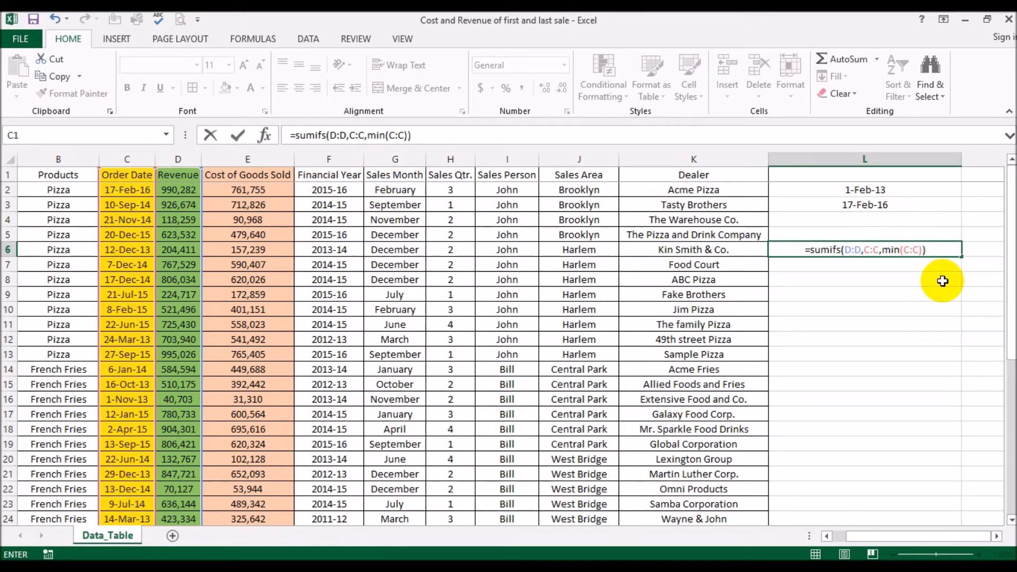
key(Return)
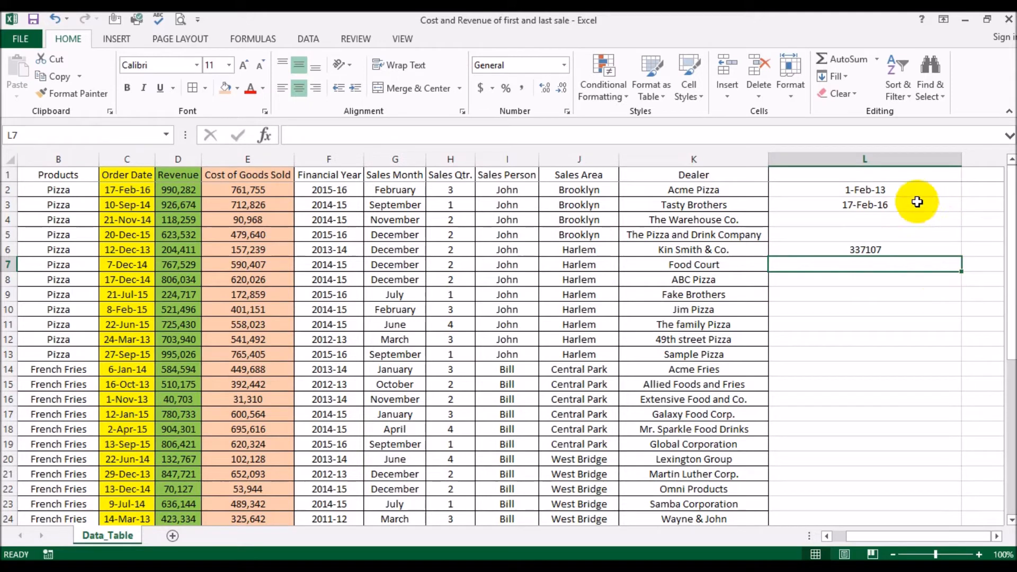
Turn on filtering for the table's header cells from Customer to Dealer (A1:K1)
click(890, 191)
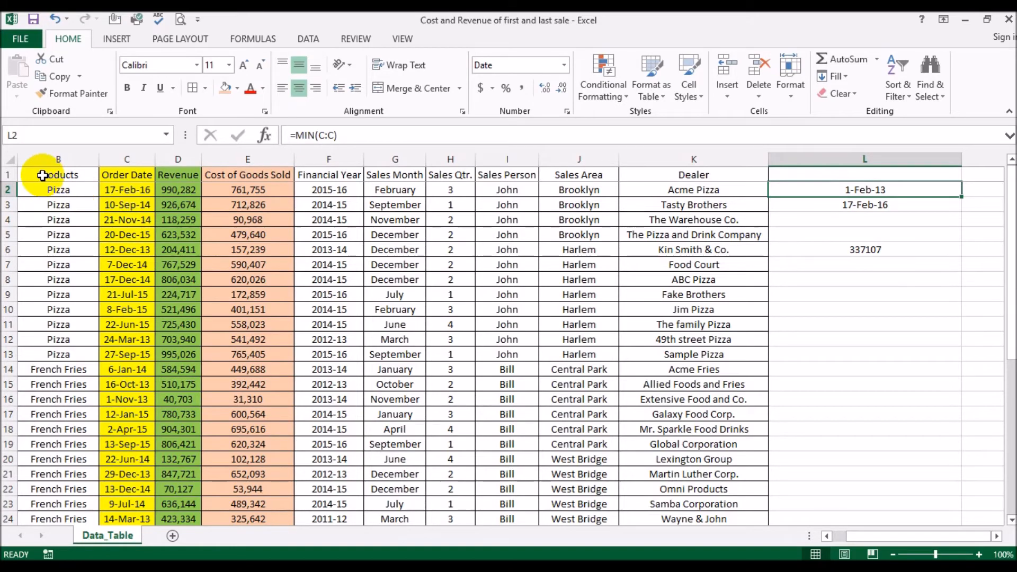
click(5, 174)
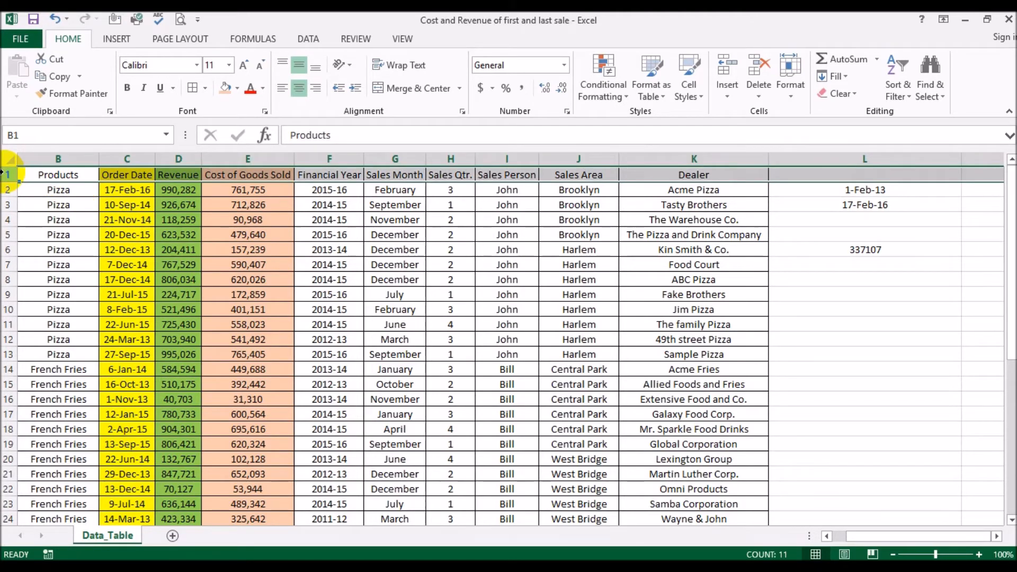
key(ctrl+shift+l)
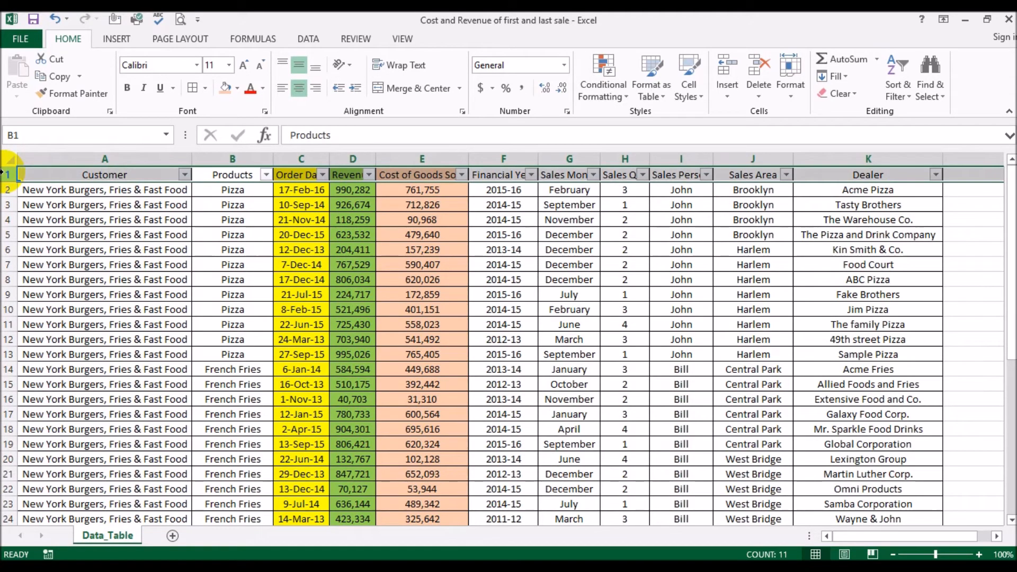
key(ctrl+shift+l)
click(127, 175)
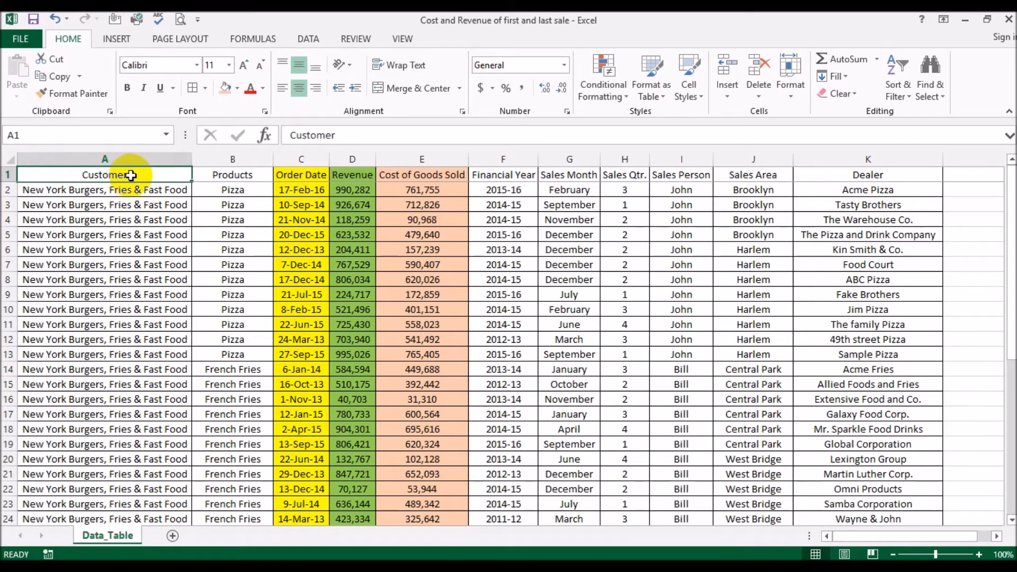
shift+click(859, 175)
key(ctrl+shift+l)
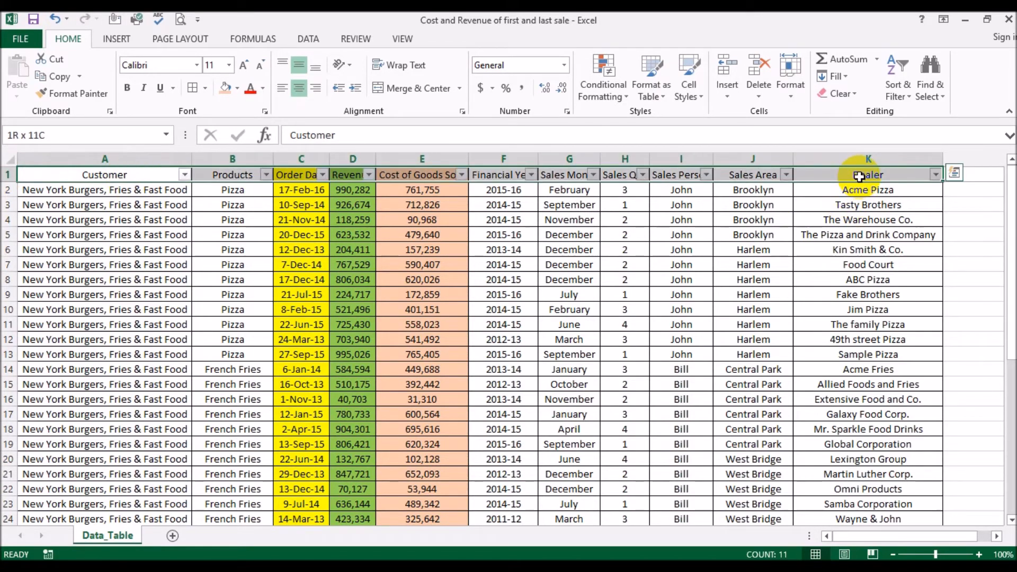
Filter the Order Date column to February 2013 to check that date's revenue, and remove the filter after checking
click(322, 175)
click(190, 313)
click(162, 354)
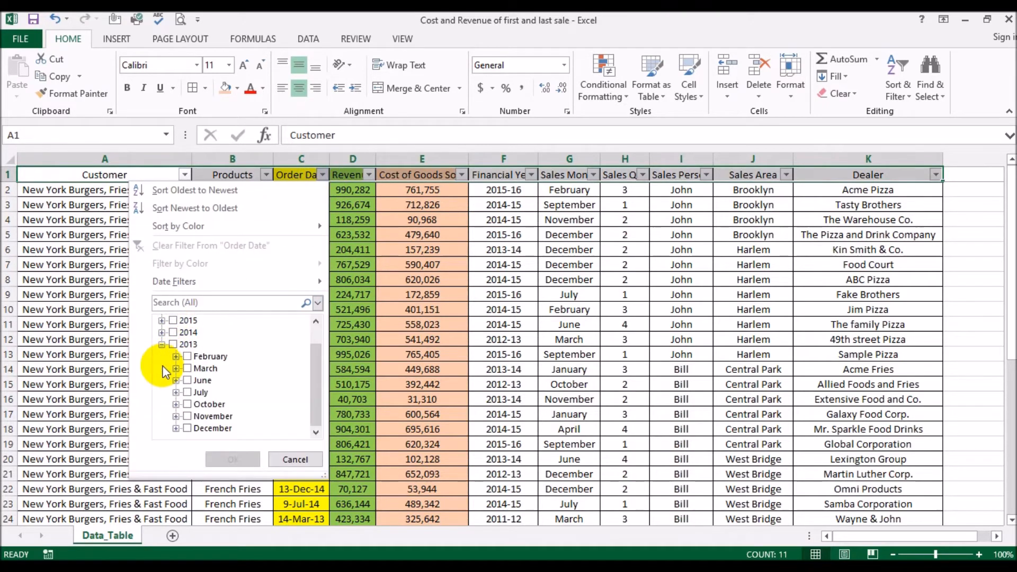
click(205, 356)
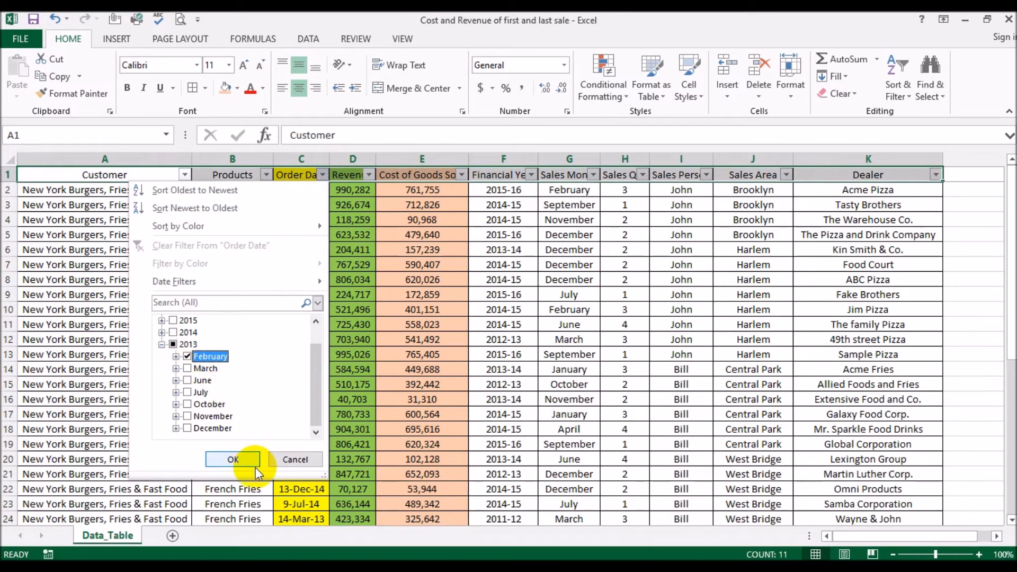
click(175, 356)
click(219, 457)
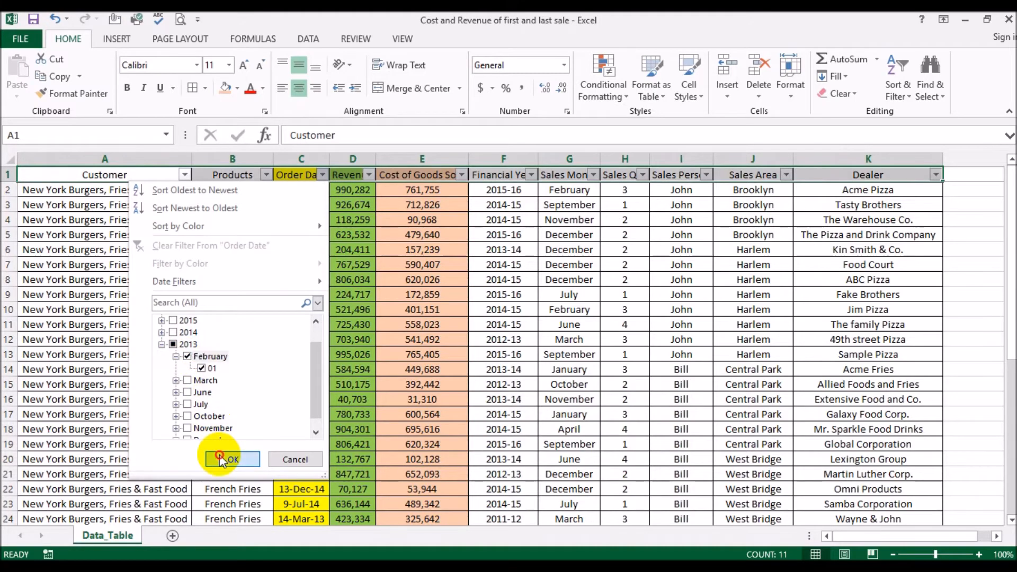
click(352, 384)
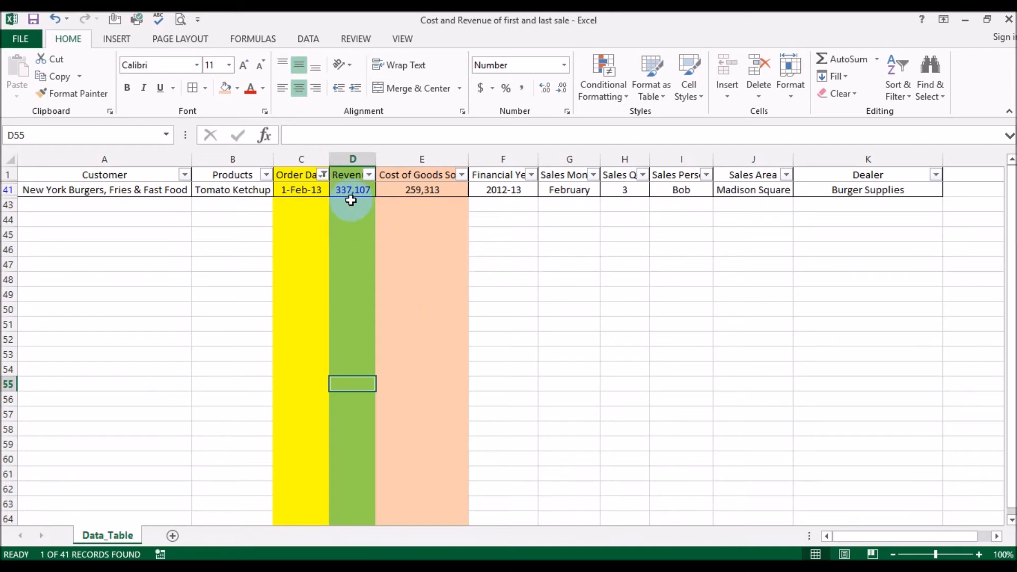
key(ctrl+shift+l)
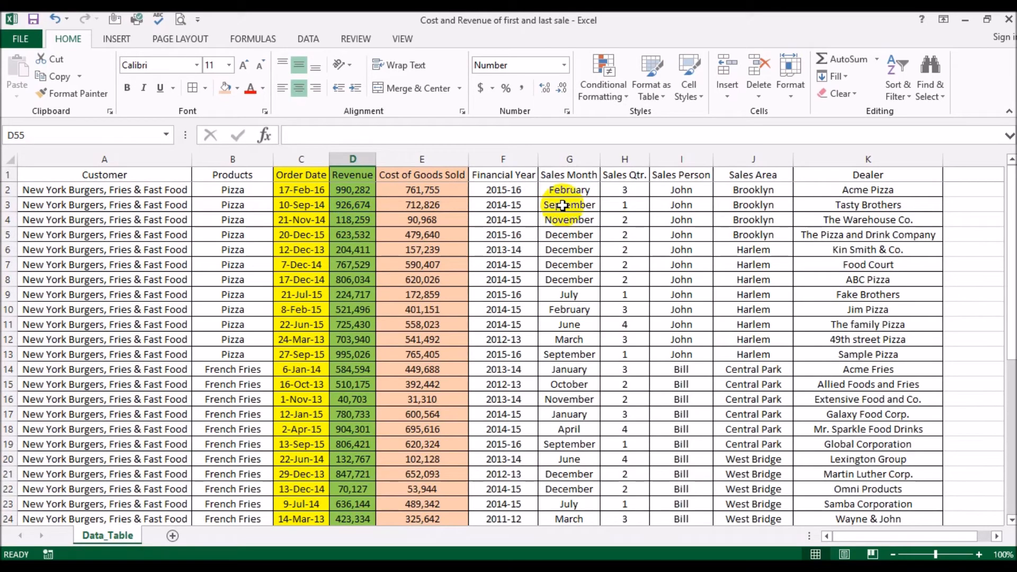
Calculate the cost of goods sold of the first sale date in cell L7 with the formula =SUMIFS(E:E,C:C,MIN(C:C))
drag(890, 539, 903, 538)
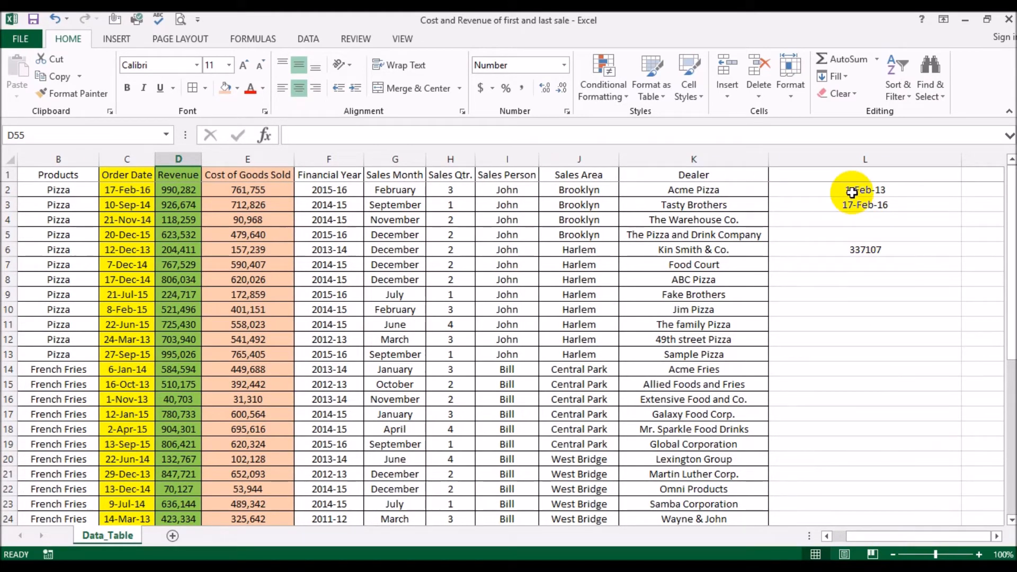
click(844, 263)
text(=s)
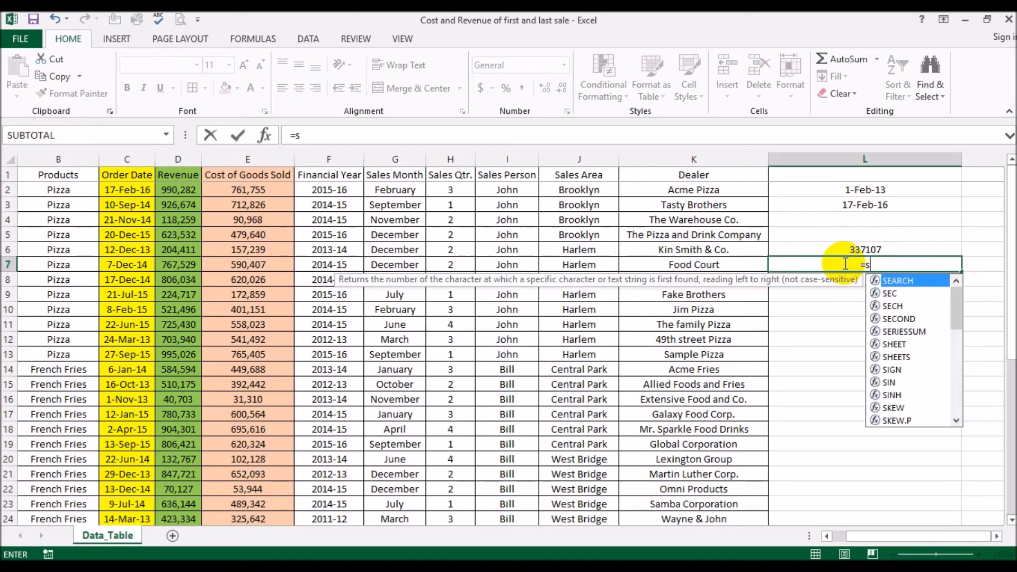
text(umifs()
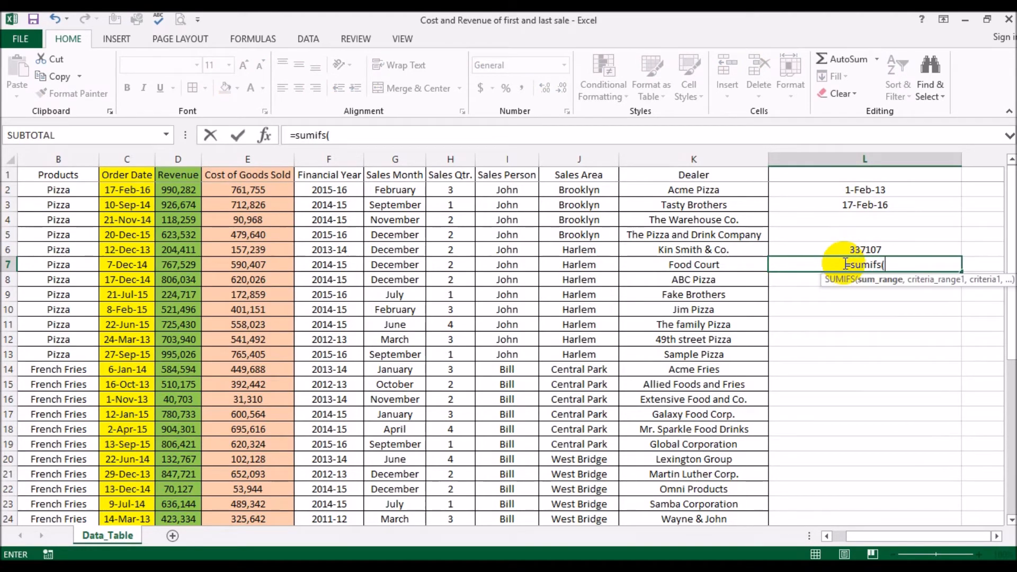
click(267, 159)
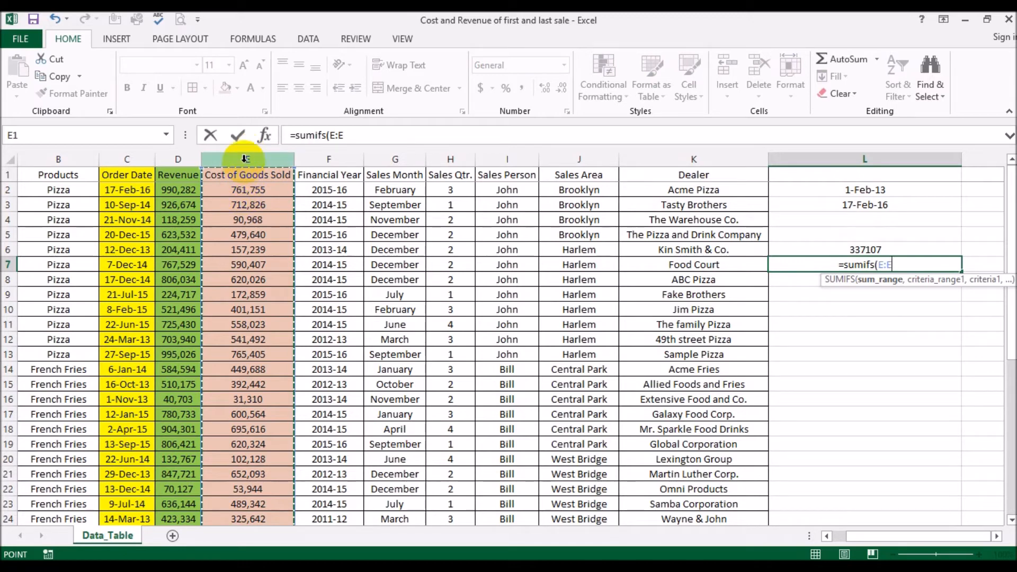
text(,)
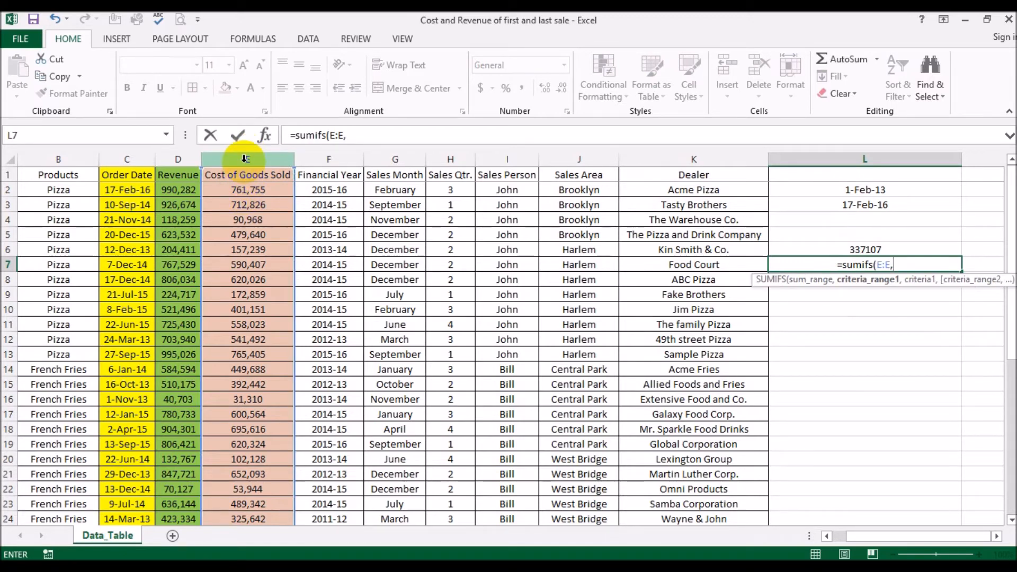
click(128, 158)
text(,)
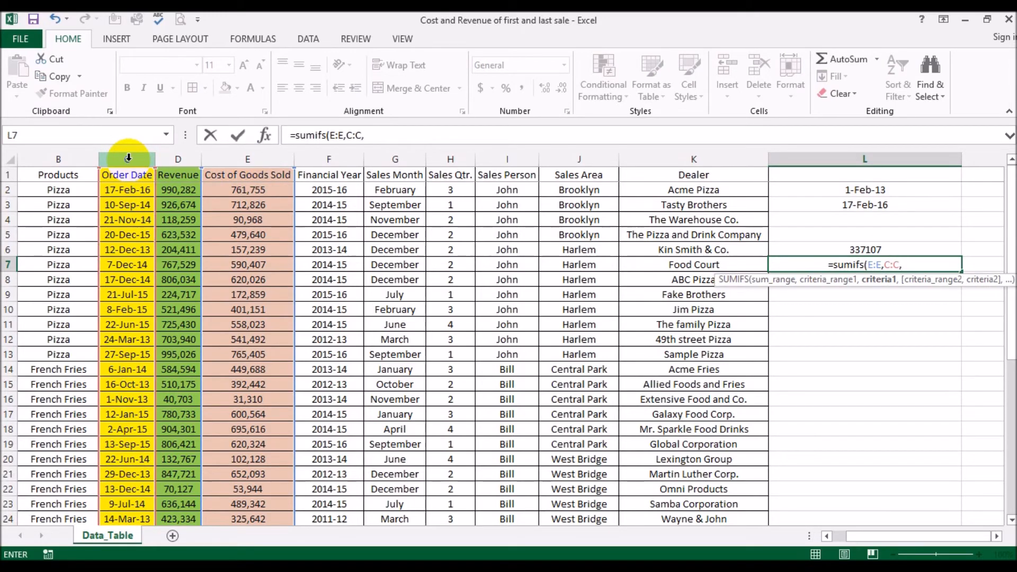
text(max)
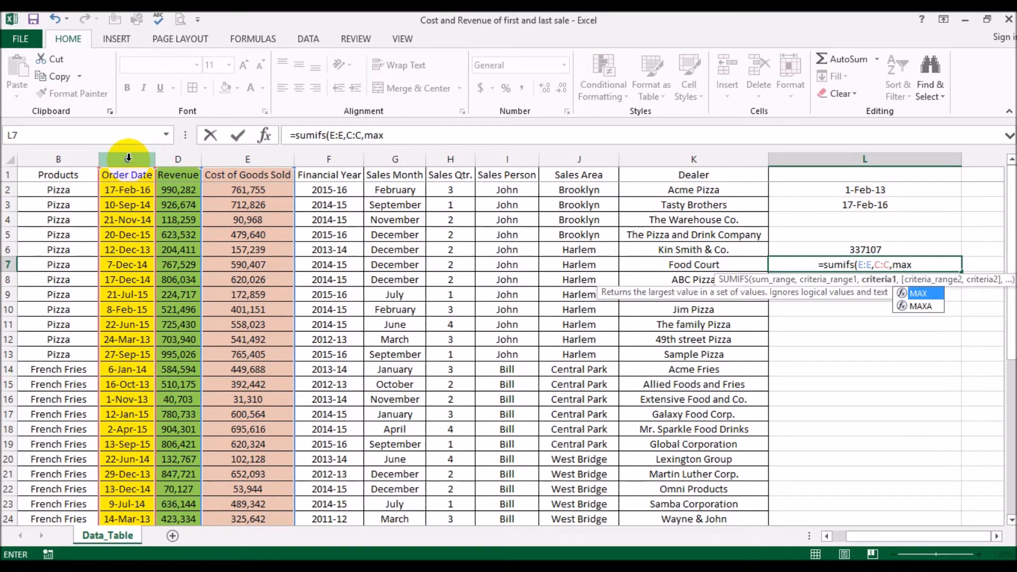
text(()
key(BackSpace)
key(BackSpace)
key(BackSpace)
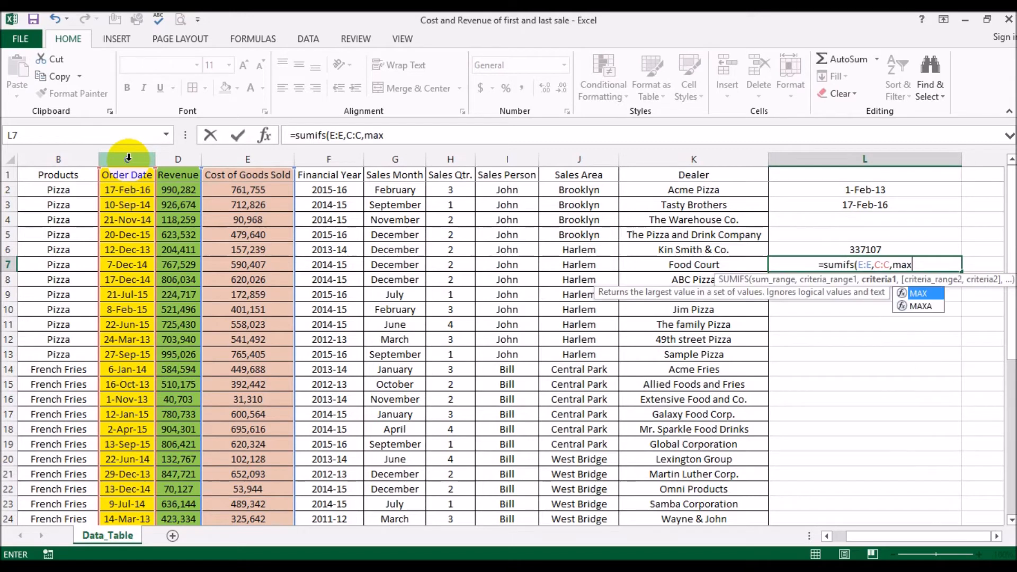
text(in()
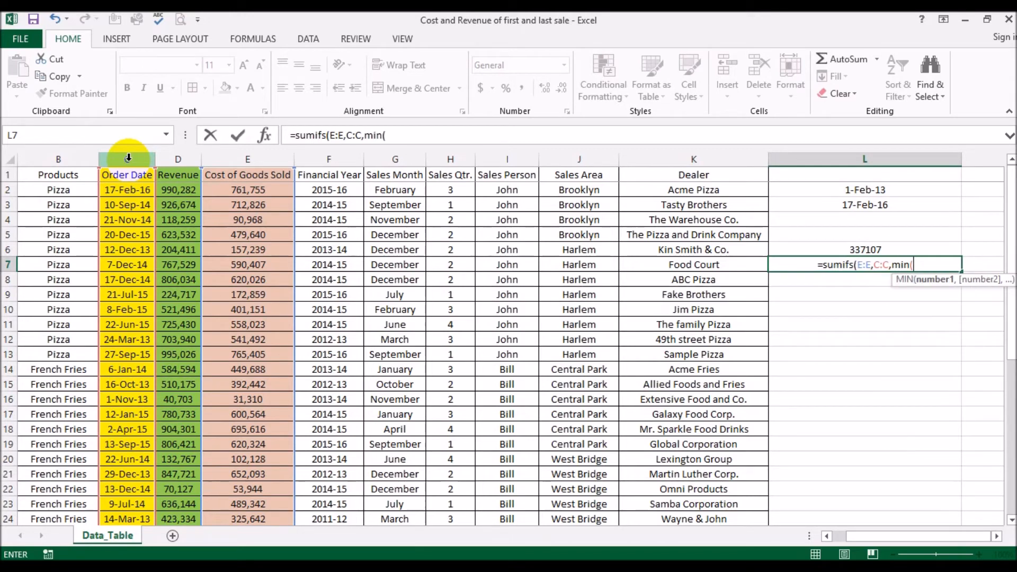
click(129, 158)
text()))
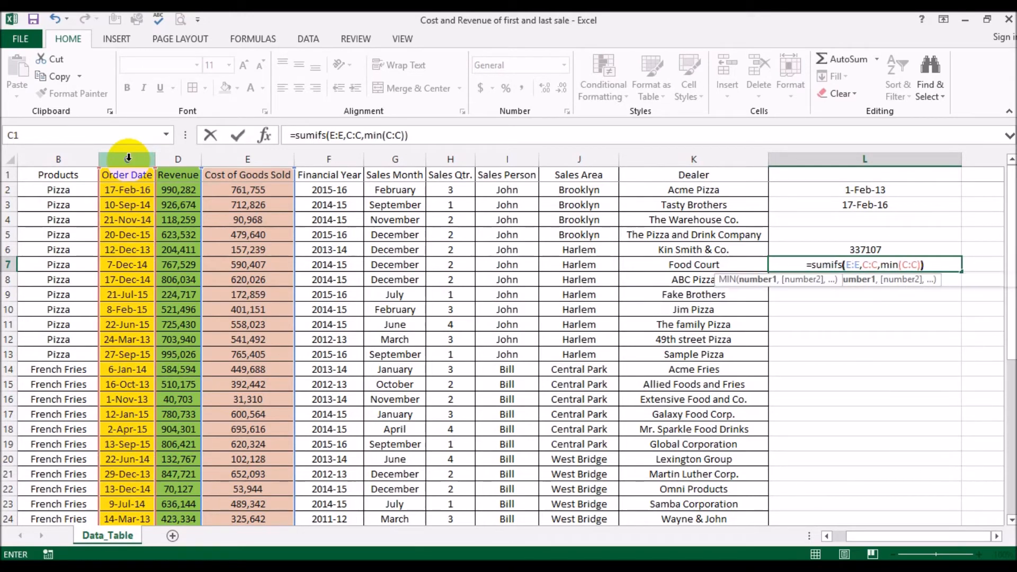
key(Return)
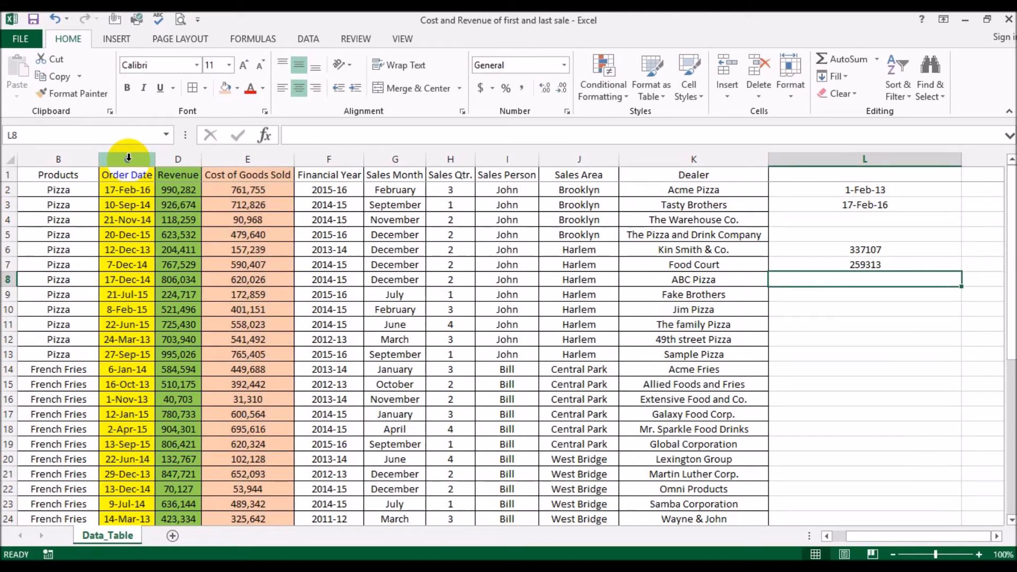
click(924, 264)
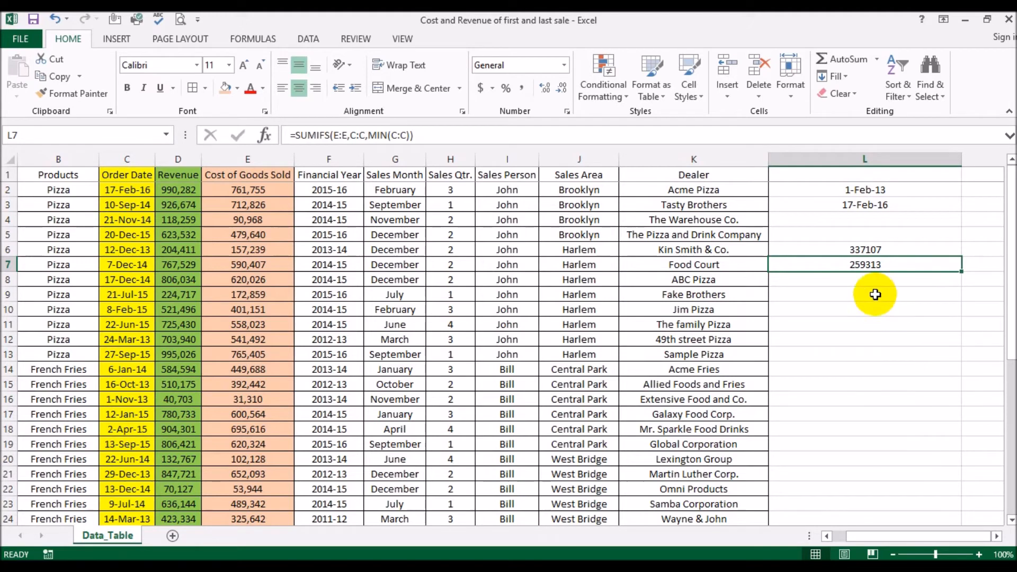
click(860, 250)
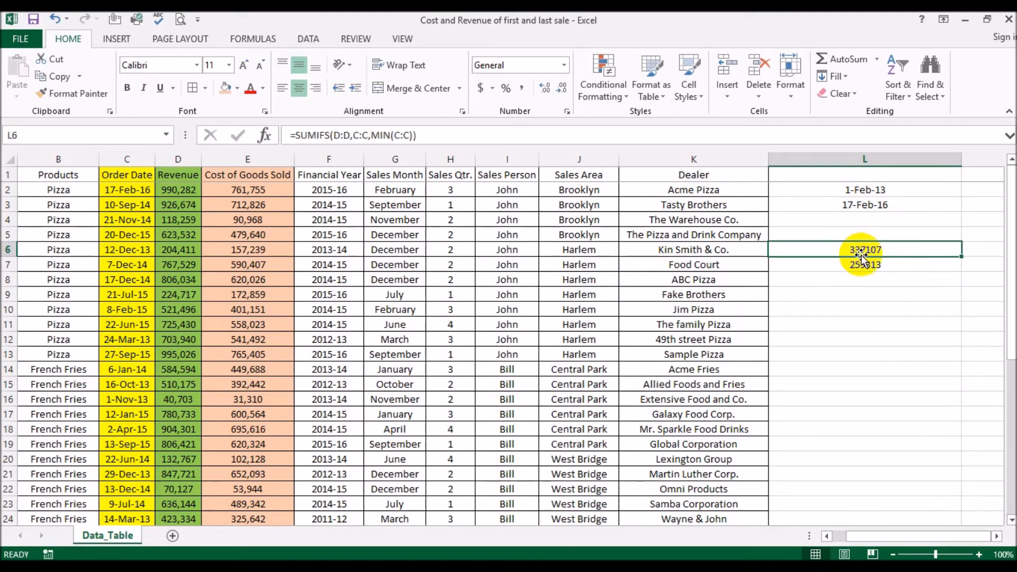
click(864, 266)
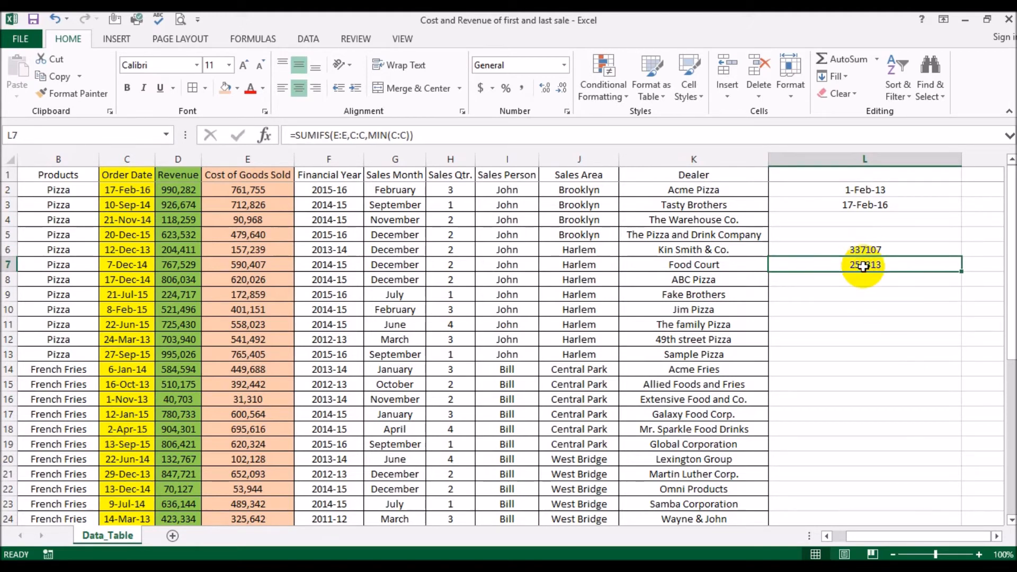
Calculate the revenue of the last sale date in cell L9 with =SUMIFS(D:D,C:C,MAX(C:C)) and check it against cell D2
click(855, 292)
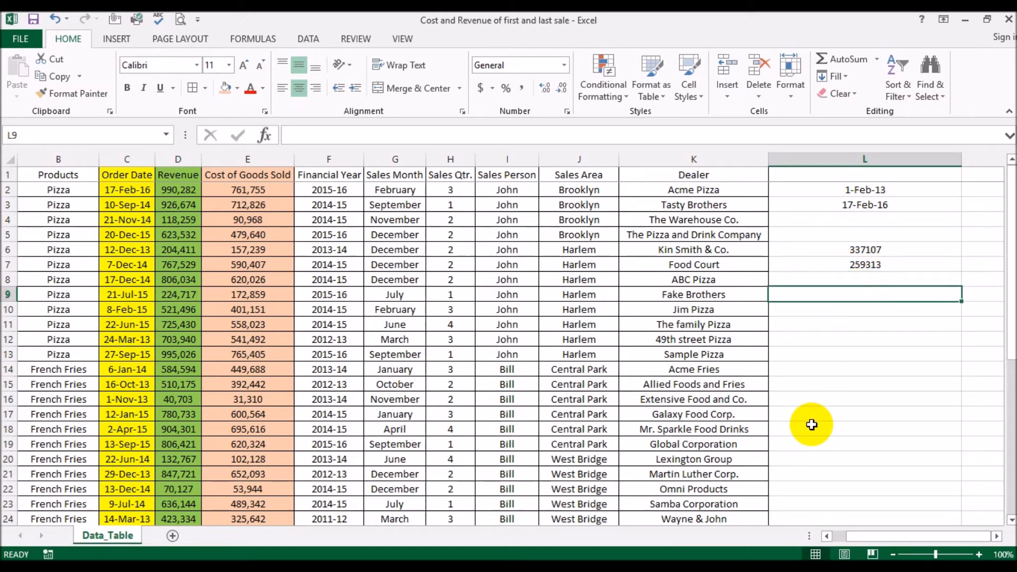
text(=)
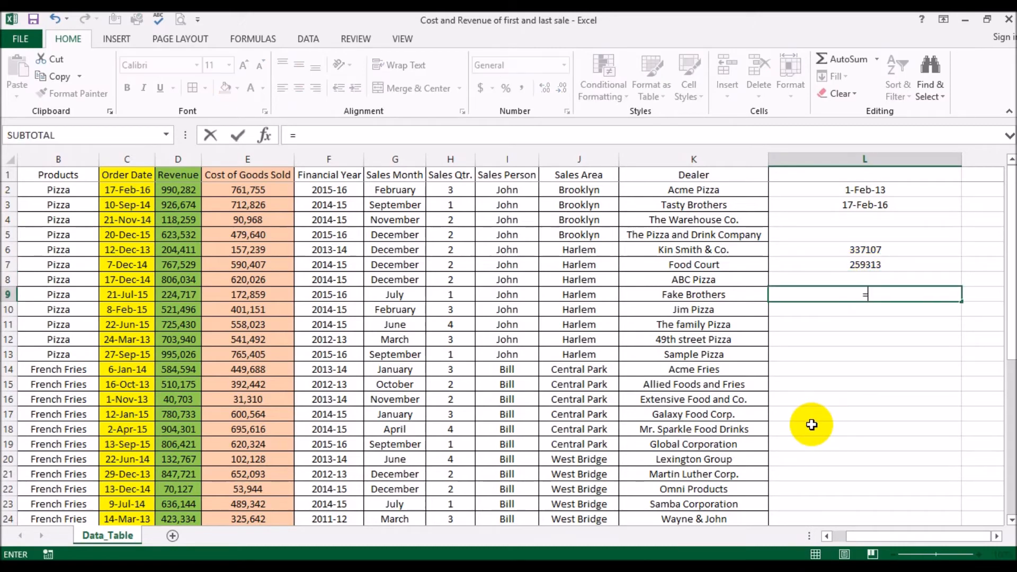
text(su)
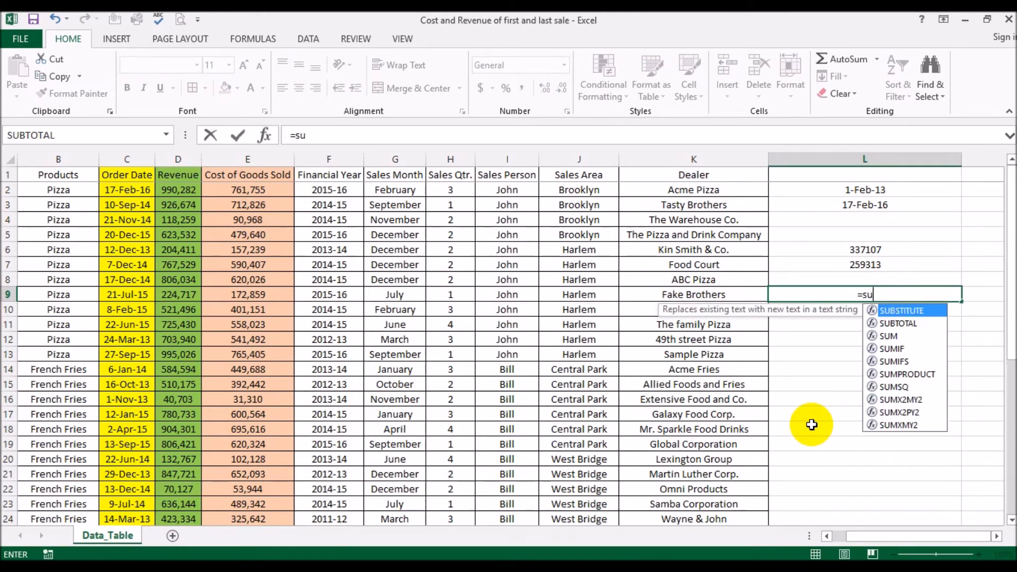
text(mfs()
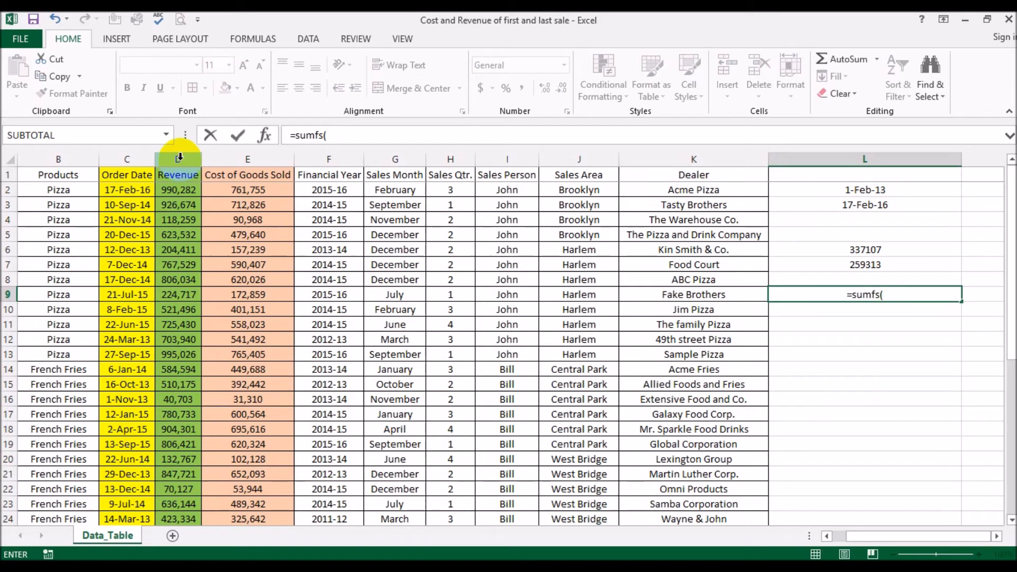
key(BackSpace)
key(BackSpace)
key(BackSpace)
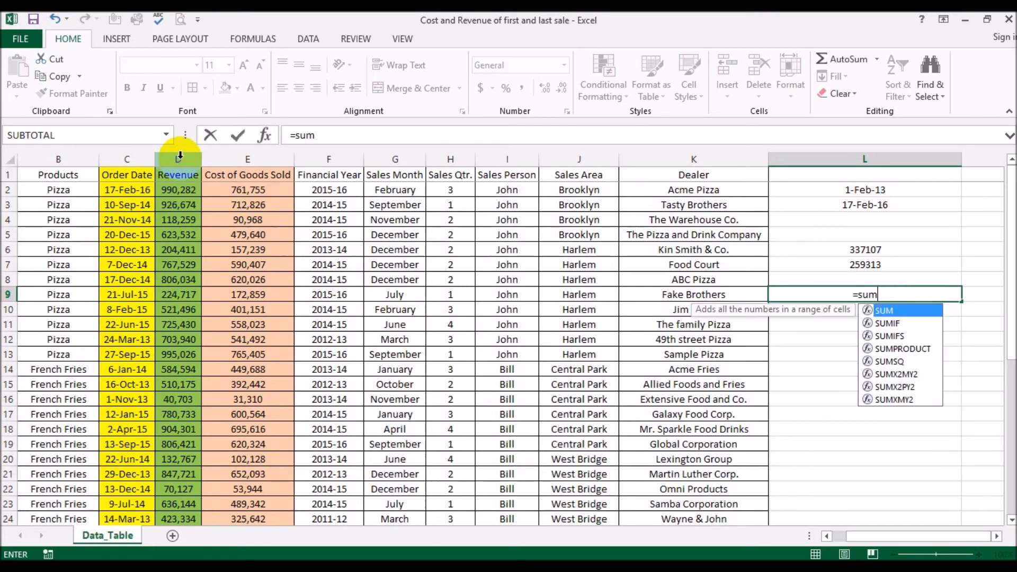
text(ifs()
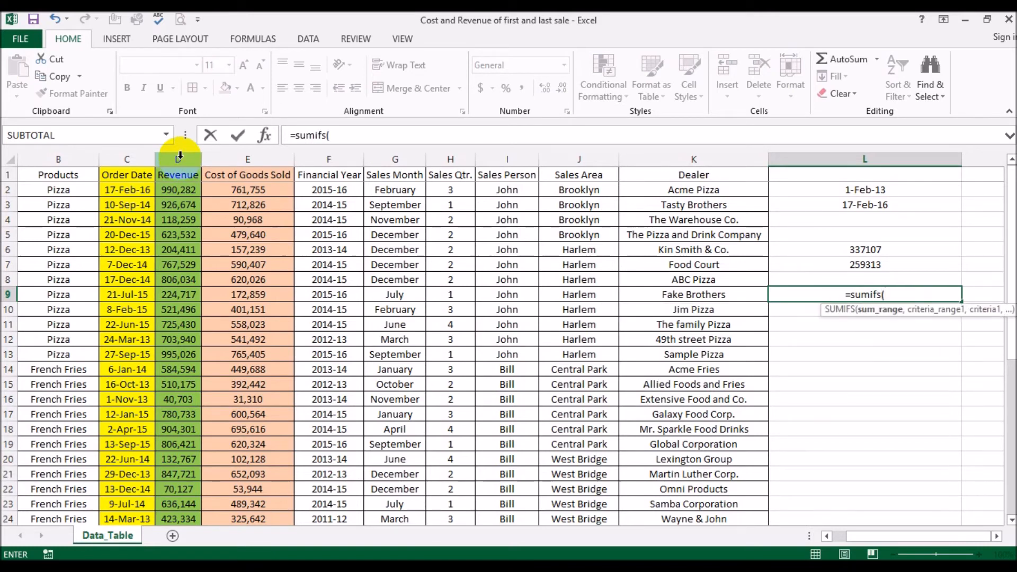
click(181, 158)
text(,)
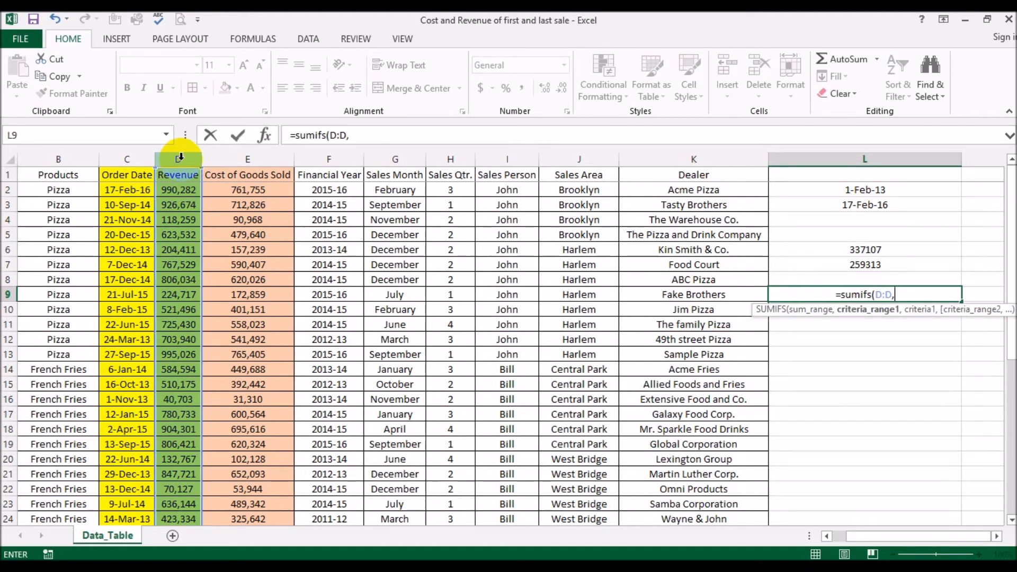
click(131, 159)
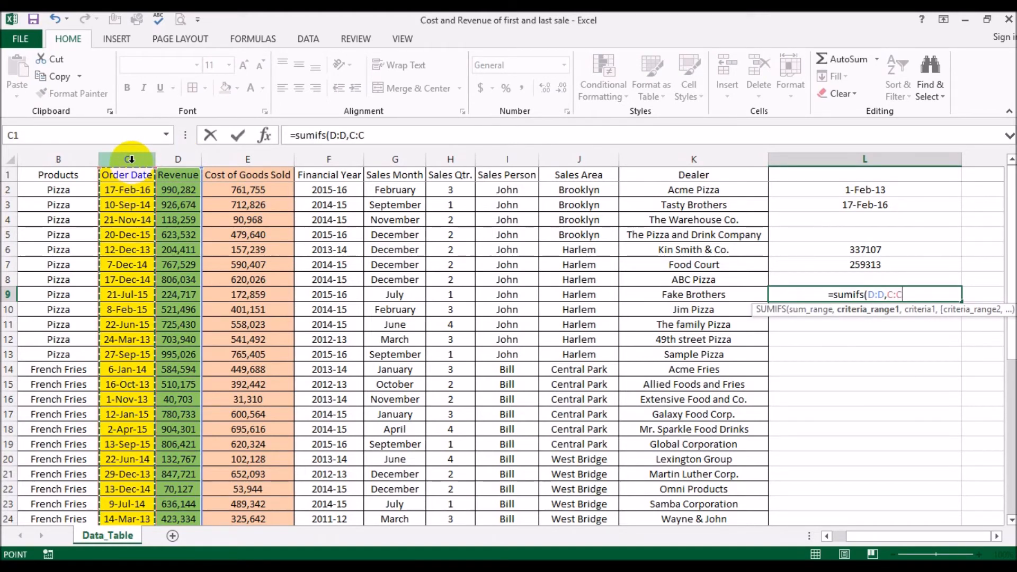
text(,)
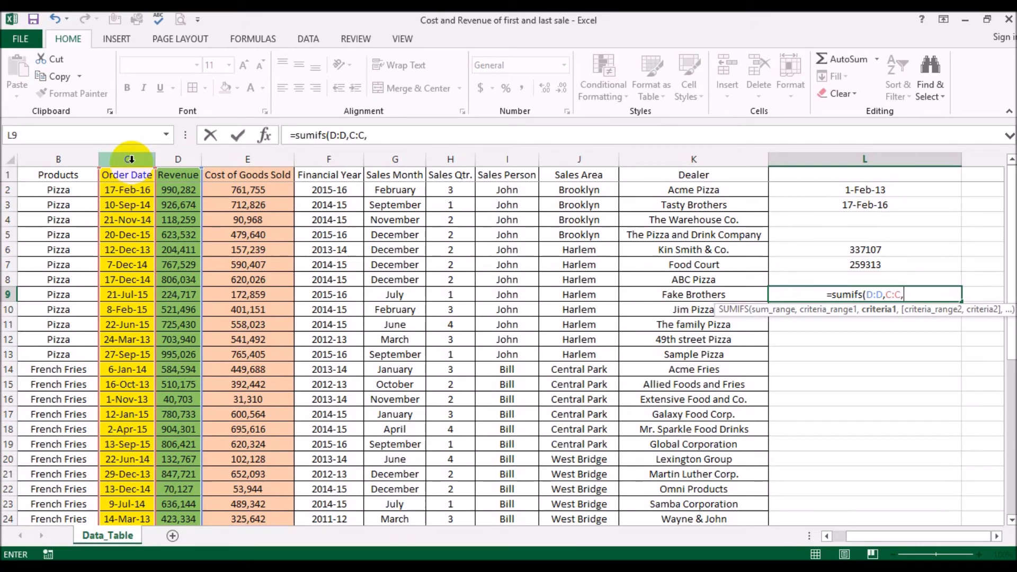
text(max()
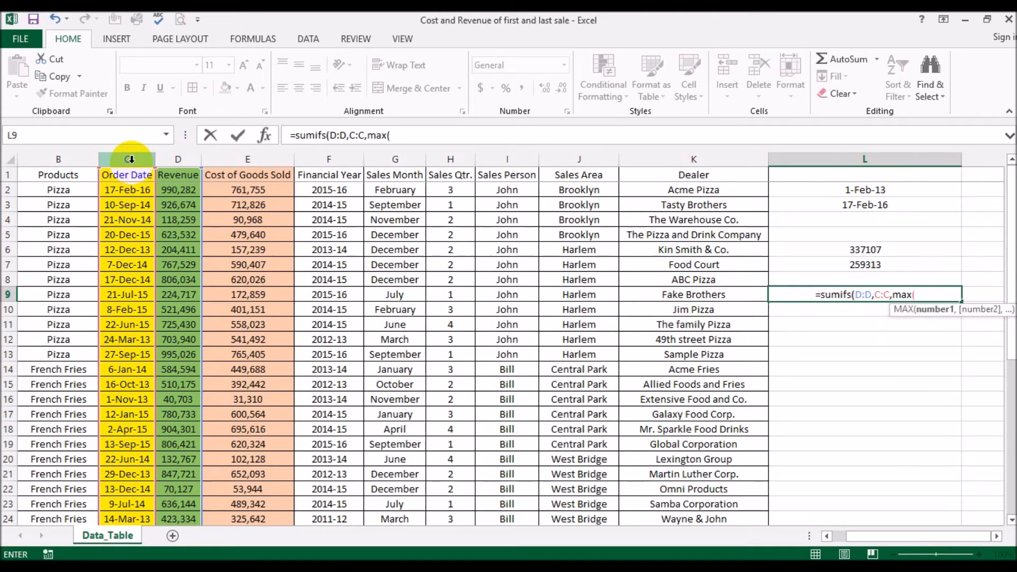
click(129, 159)
text())
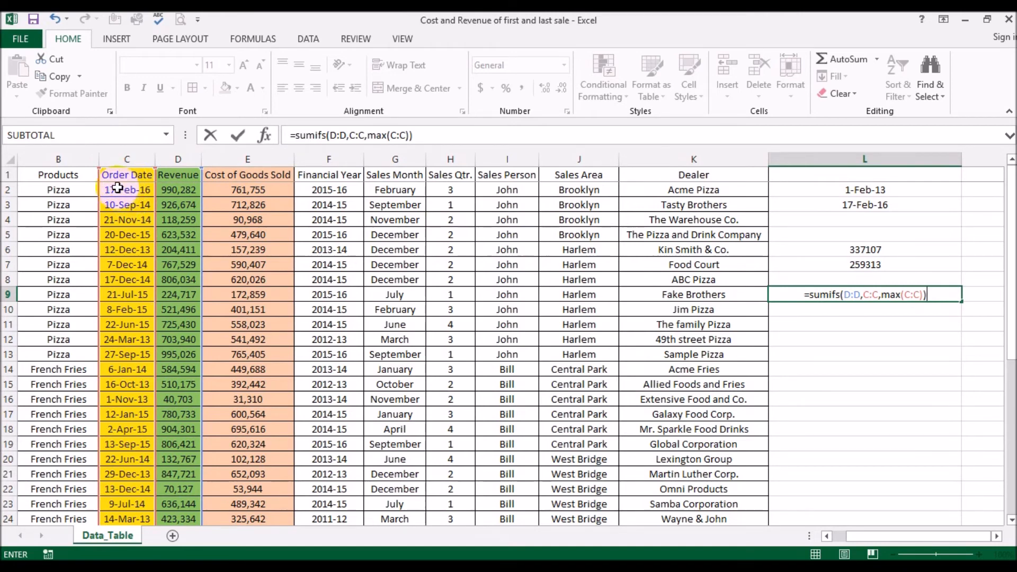
key(Return)
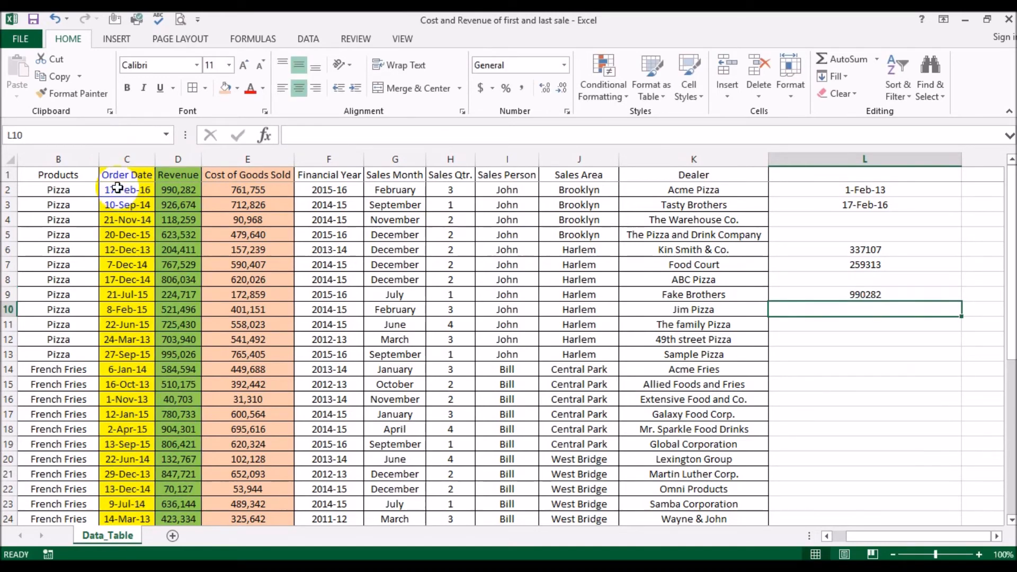
key(Up)
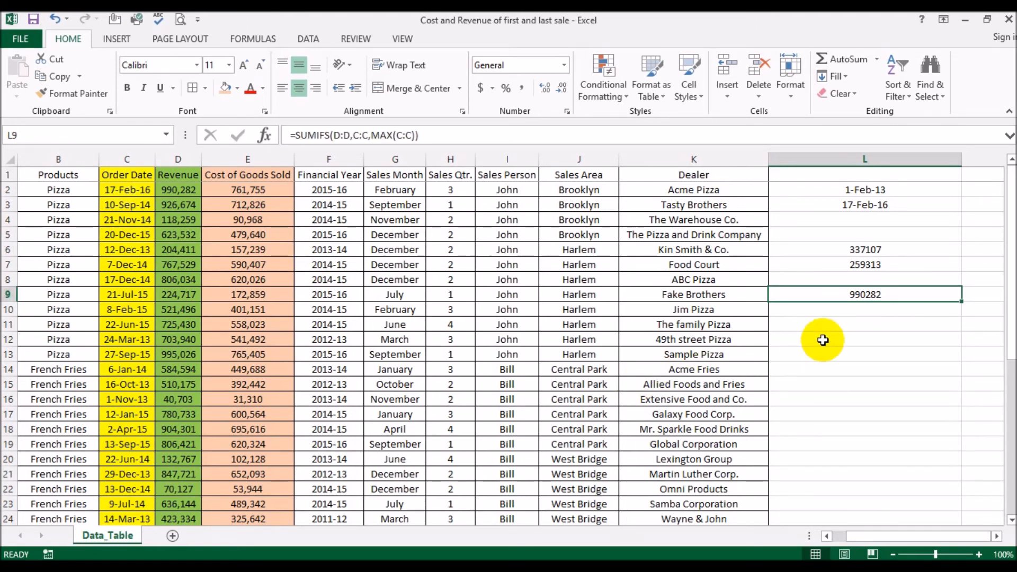
click(174, 192)
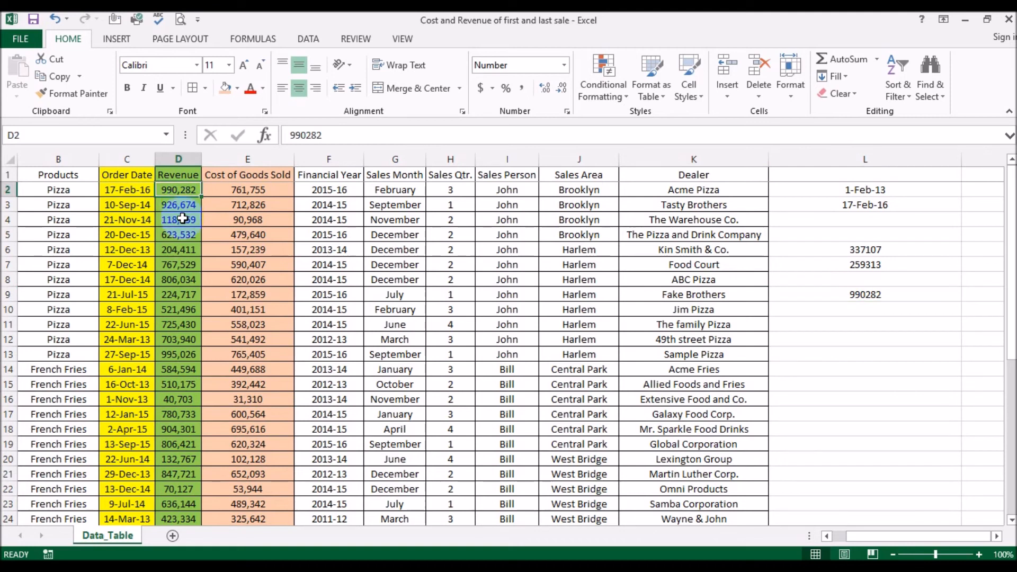
Calculate the cost of goods sold of the last sale date in cell L10 with the formula =SUMIFS(E:E,C:C,MAX(C:C))
click(807, 306)
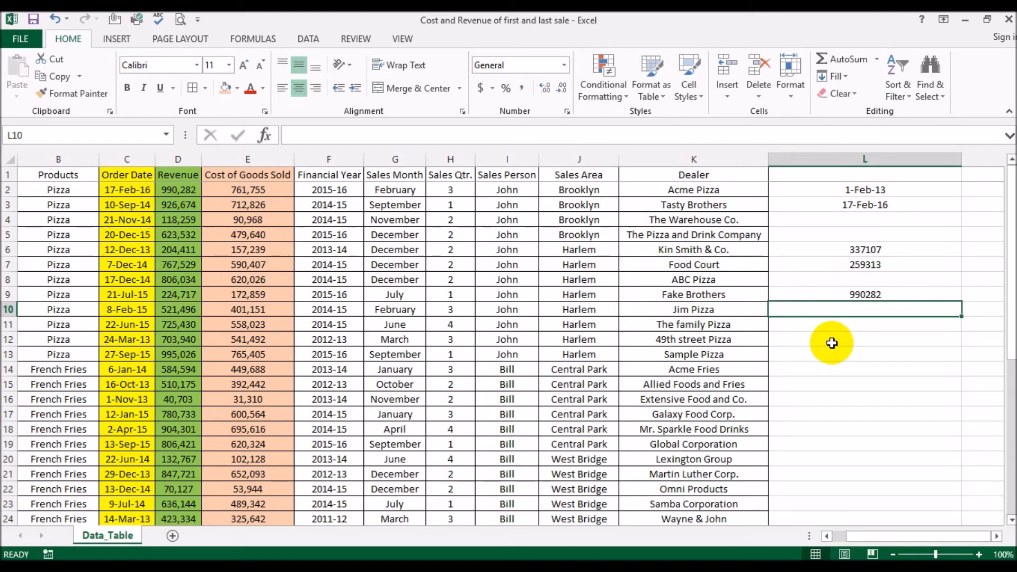
text(=sumifs)
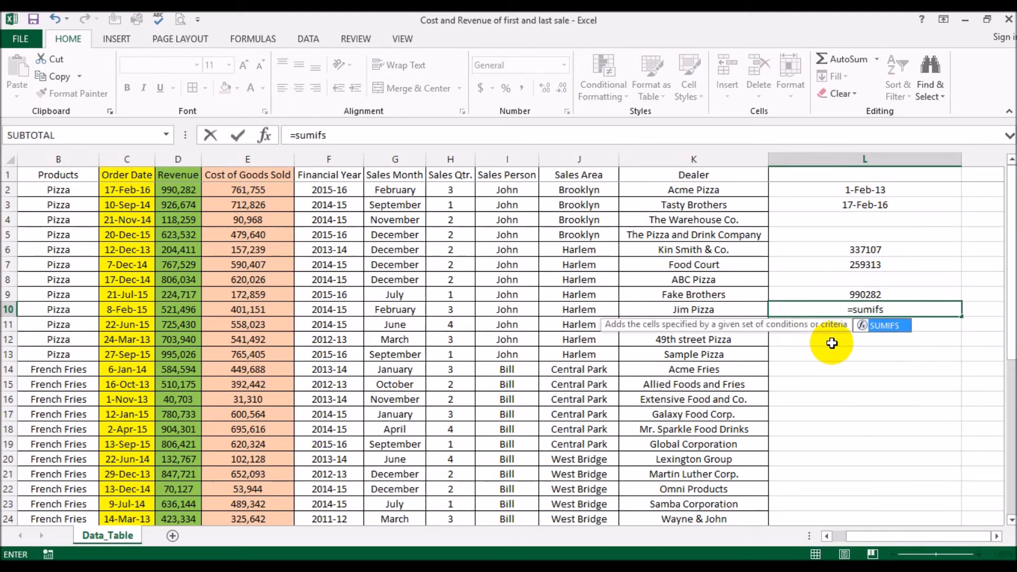
text((E:E)
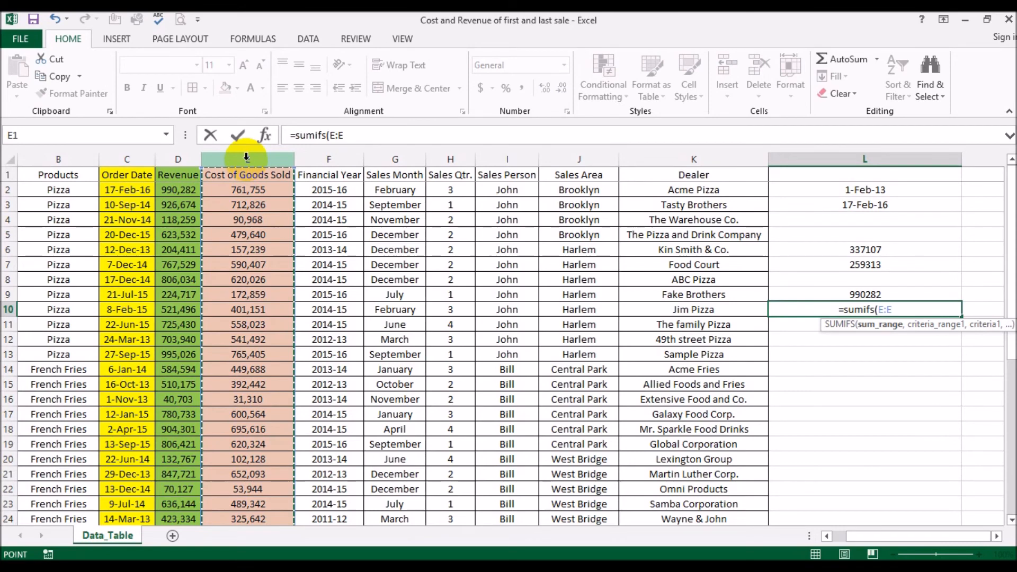
text(,)
click(133, 154)
text(,max()
click(132, 154)
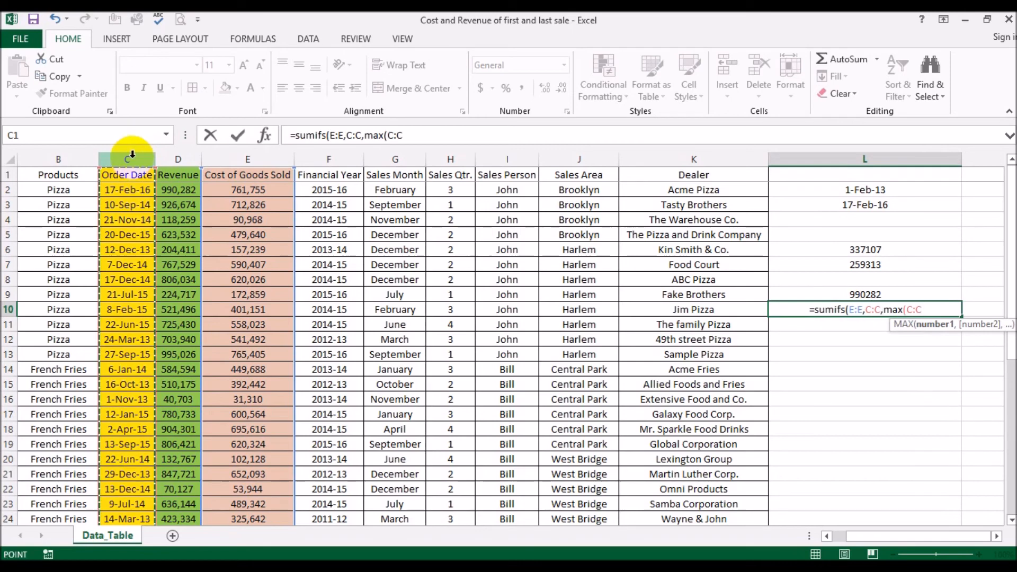
text()))
key(Return)
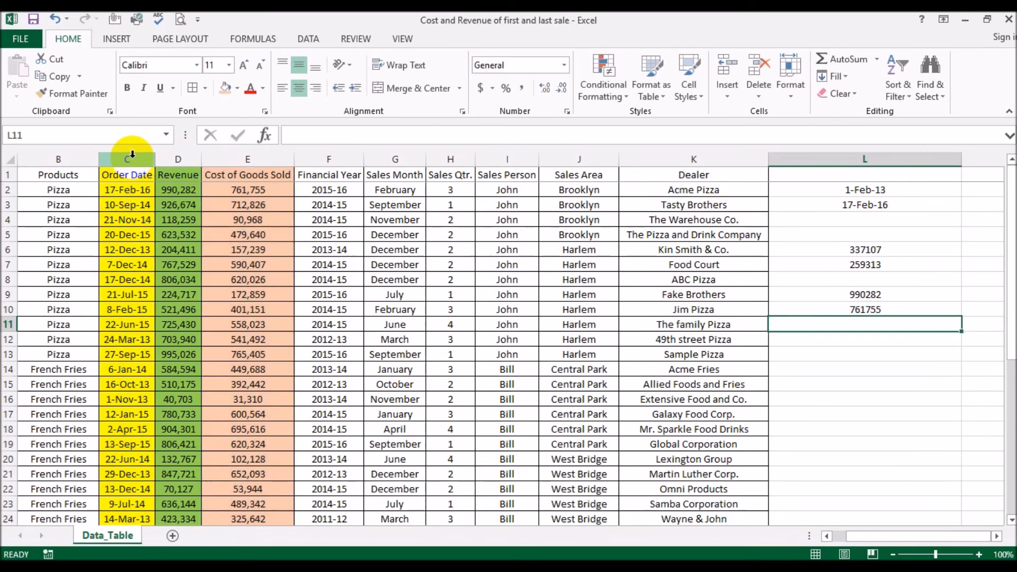
Compare the last-sale results in cells L9 and L10 with the order date, revenue and cost of goods sold in row 2
click(135, 190)
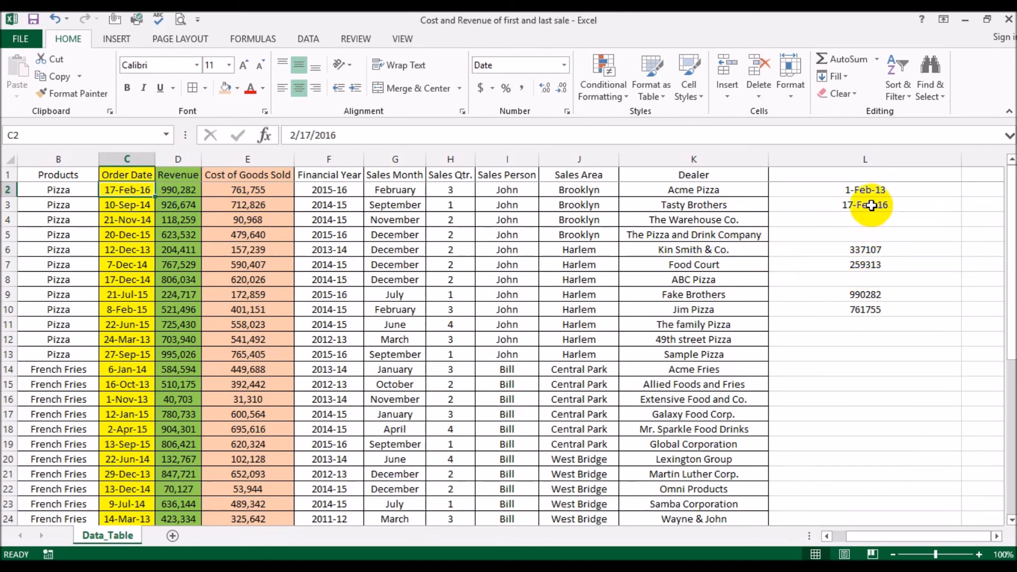
click(851, 295)
click(179, 191)
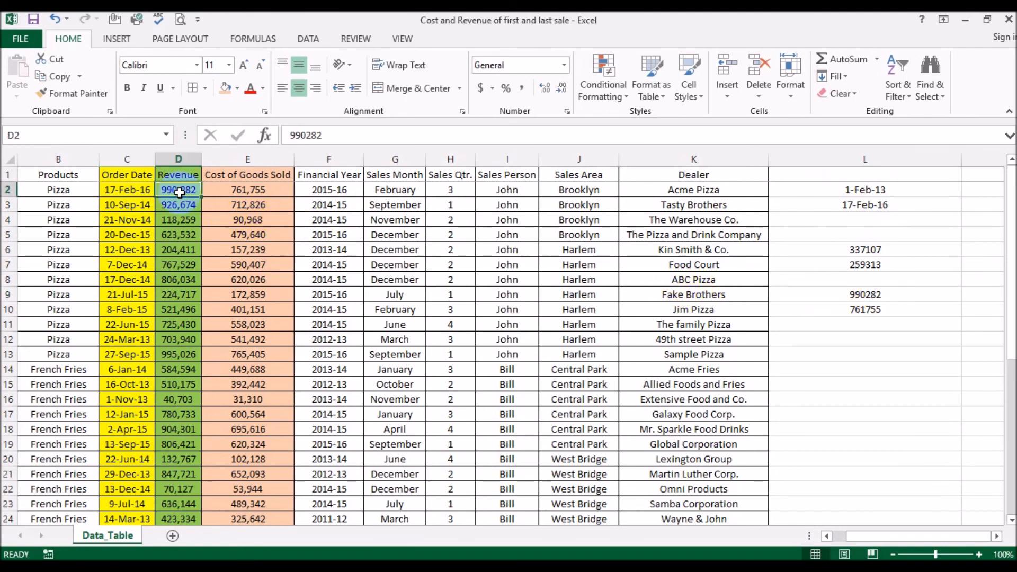
click(859, 308)
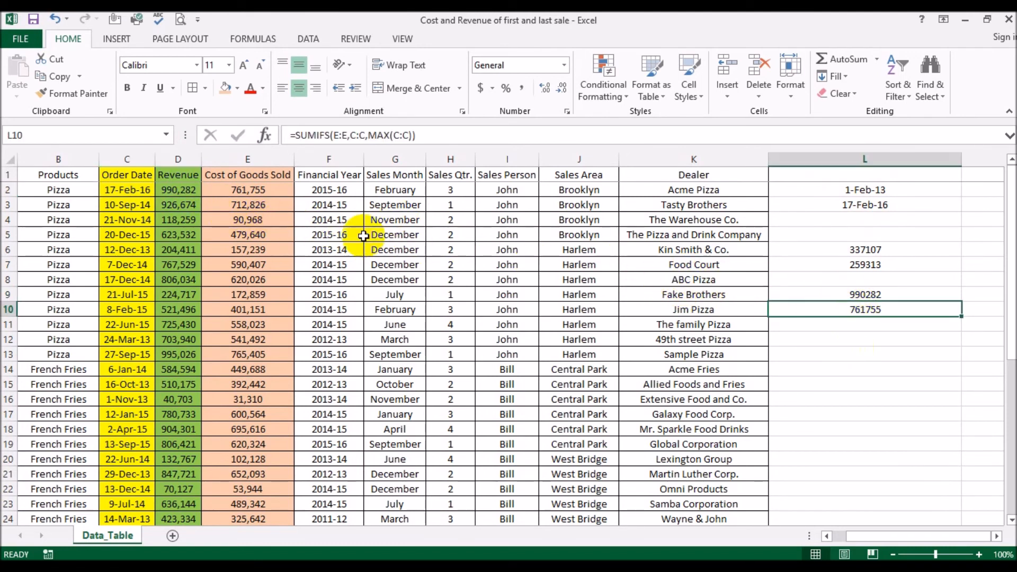
click(254, 192)
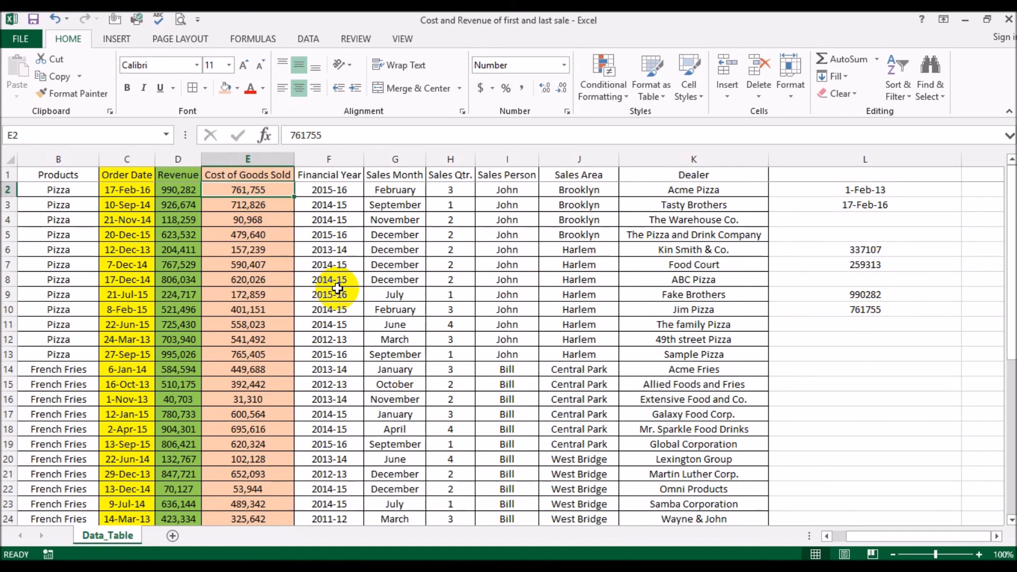